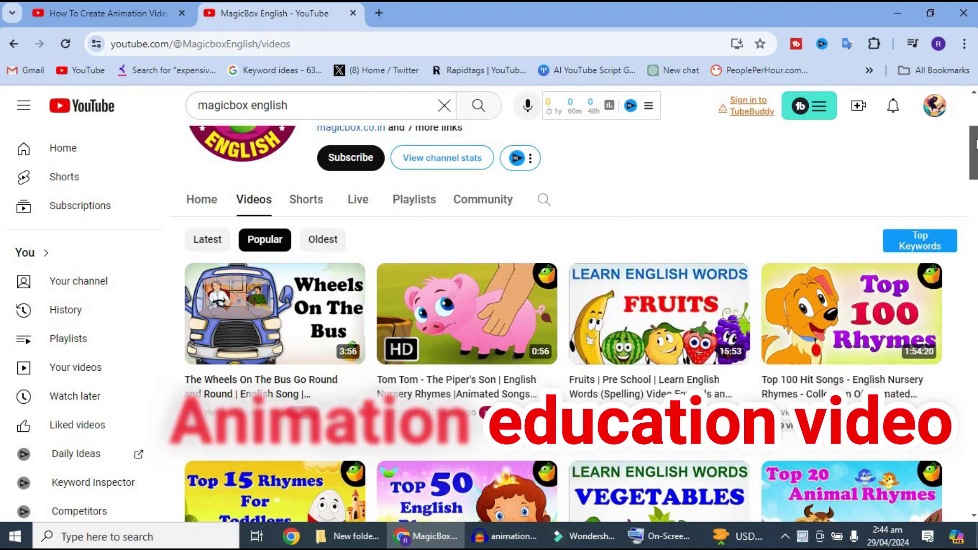
scroll(975, 152, down, 2)
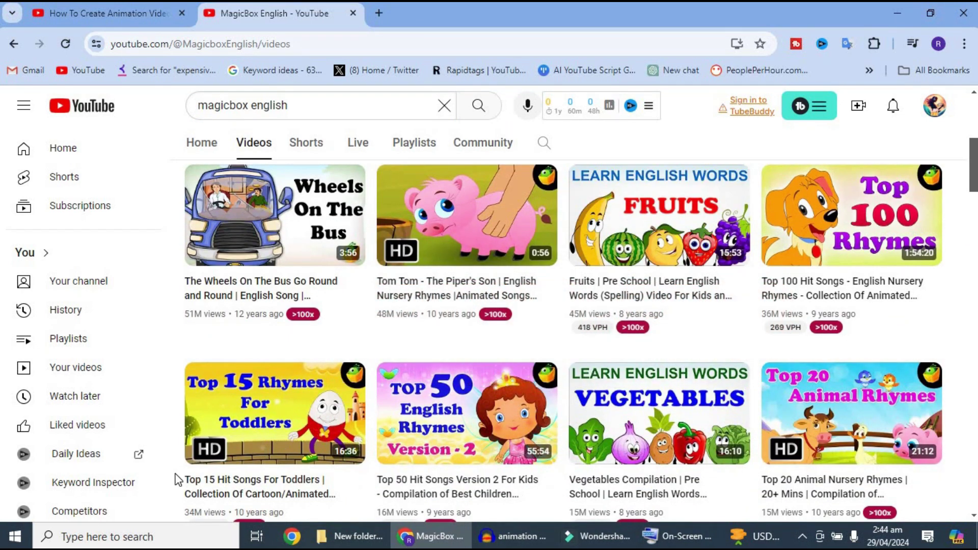
drag(974, 166, 975, 216)
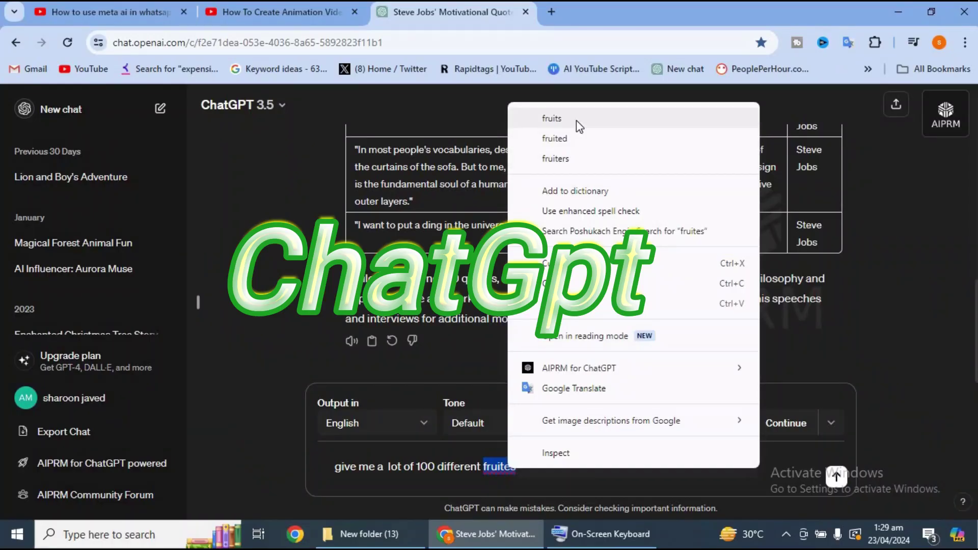
Step: Ask ChatGPT for 100 different fruits and have it classify them in groups of 9
click(695, 474)
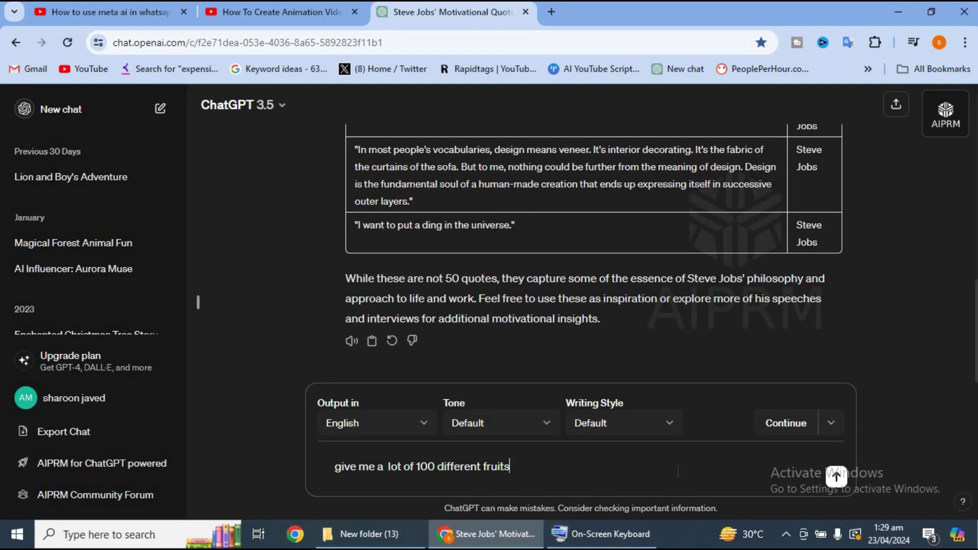
click(837, 478)
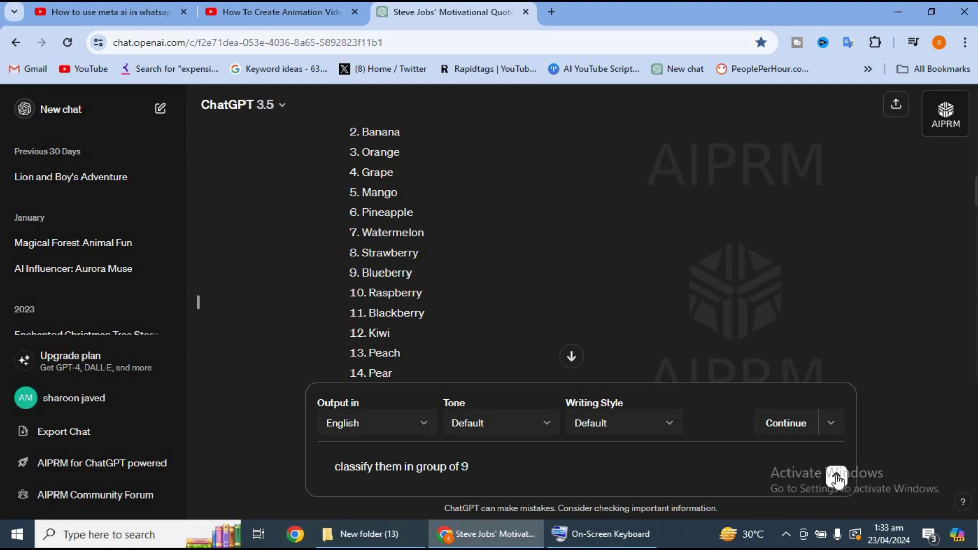
click(836, 478)
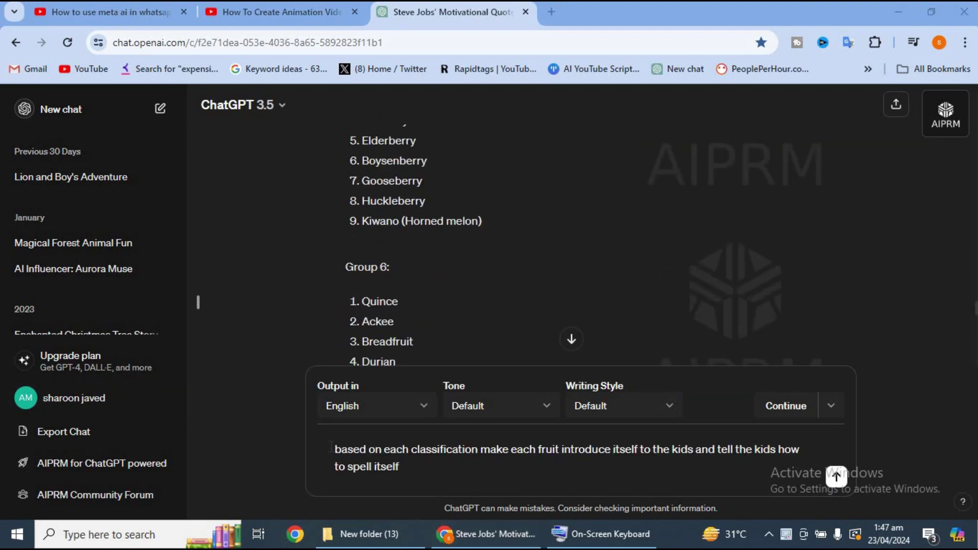
Step: Ask ChatGPT to make each fruit, based on its classification, introduce itself to the kids and tell them how to spell it
drag(330, 447, 572, 468)
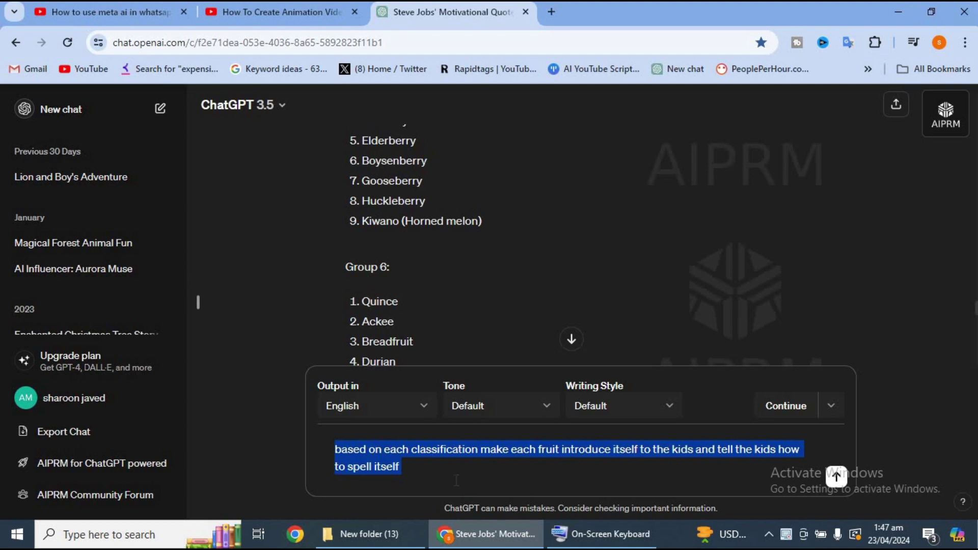
key(Return)
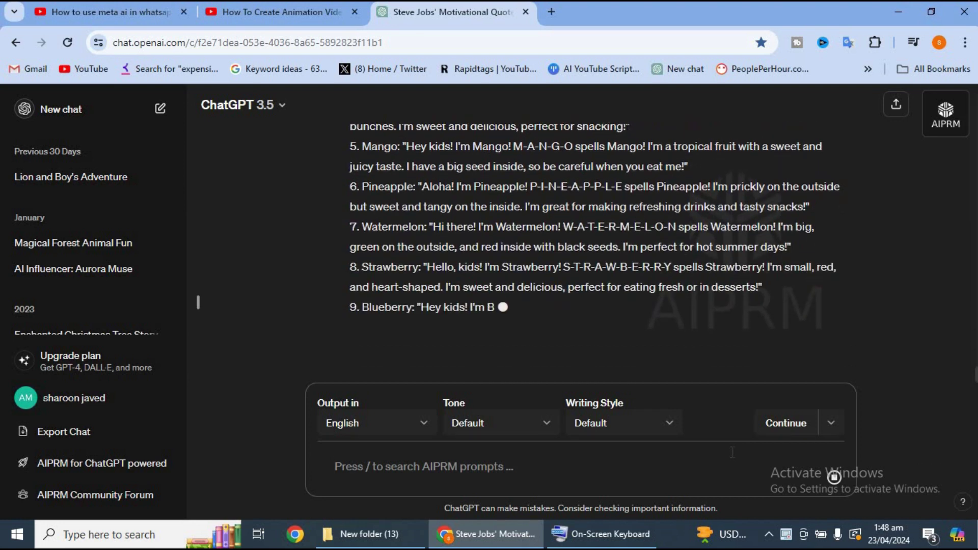
scroll(409, 280, up, 5)
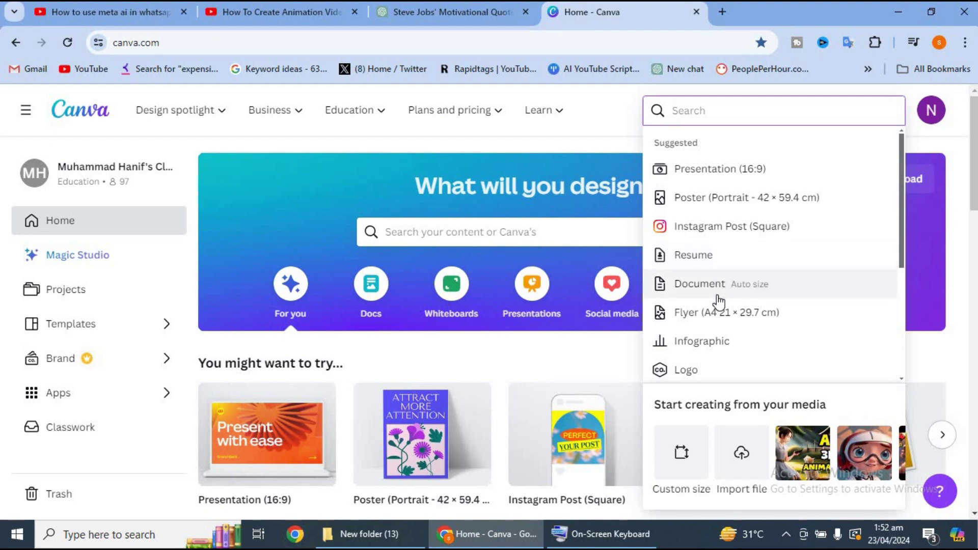
Step: Create a blank Flyer (A4 21 × 29.7 cm) design in Canva and place a small red apple graphic on the page's upper half
click(722, 313)
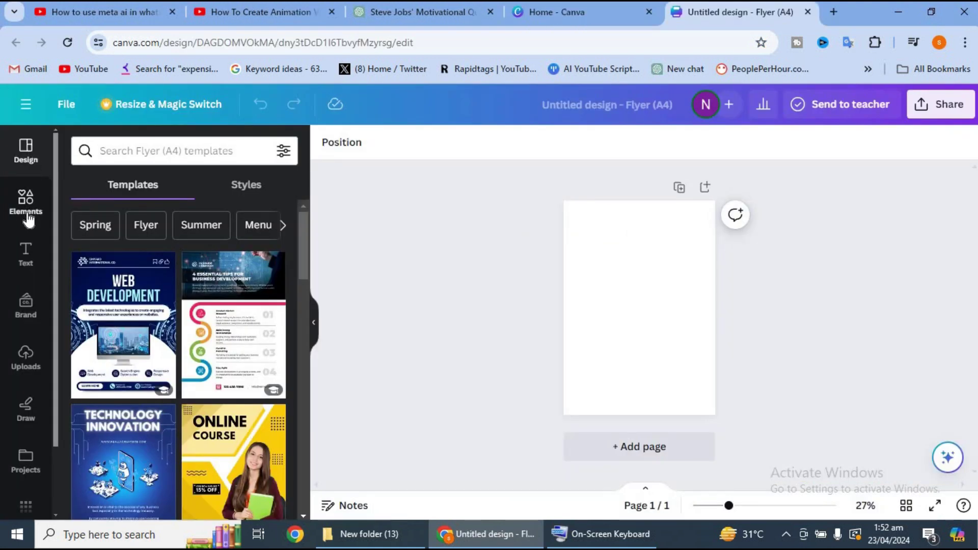
click(28, 221)
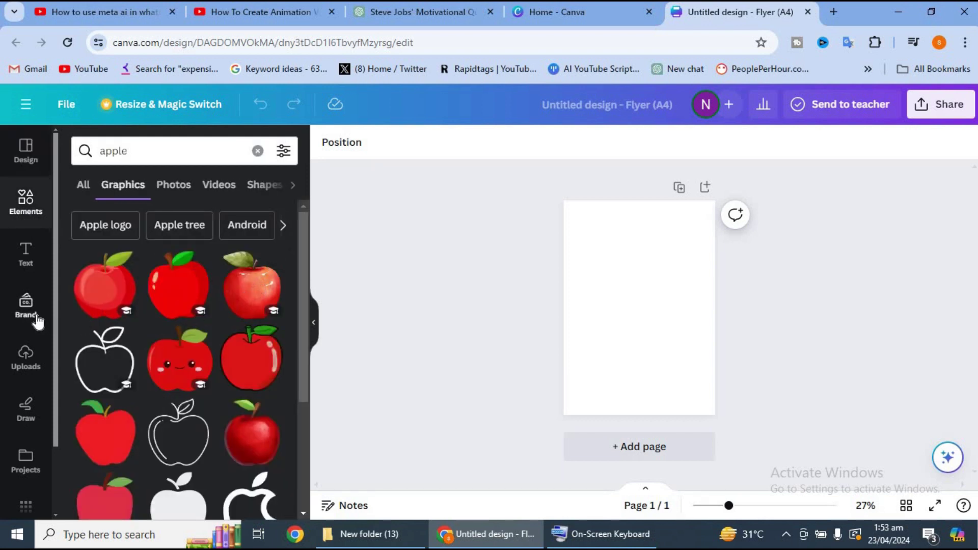
click(105, 284)
drag(697, 240, 659, 283)
drag(631, 314, 653, 236)
Step: Search the graphics for cartoon legs and add the pair of straight black legs with white shoes, scaled down beneath the apple
click(258, 151)
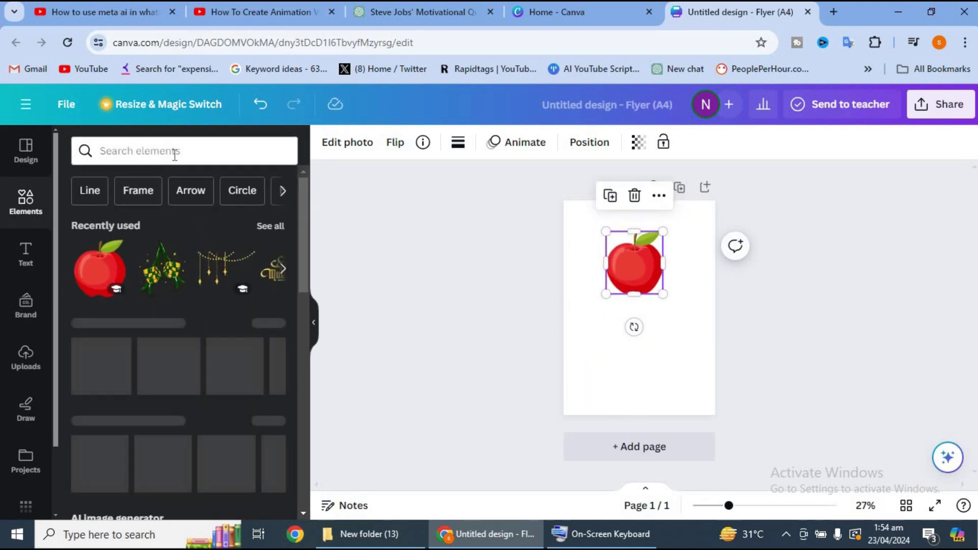
click(601, 534)
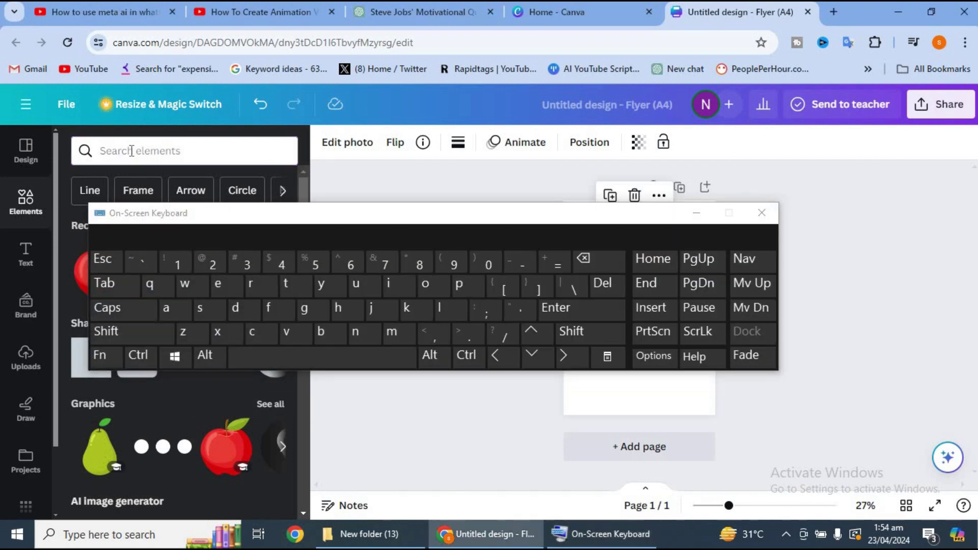
click(132, 151)
click(251, 332)
click(182, 310)
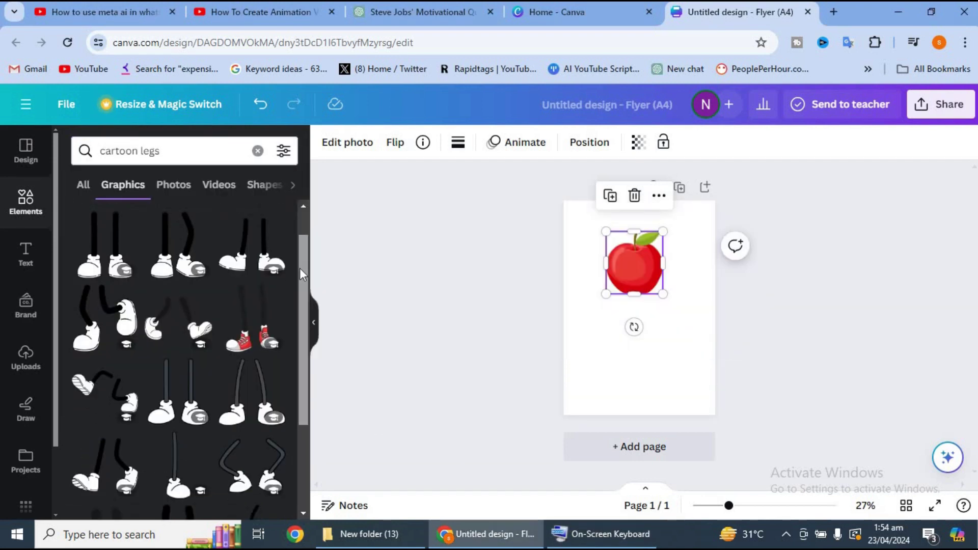
scroll(297, 290, down, 3)
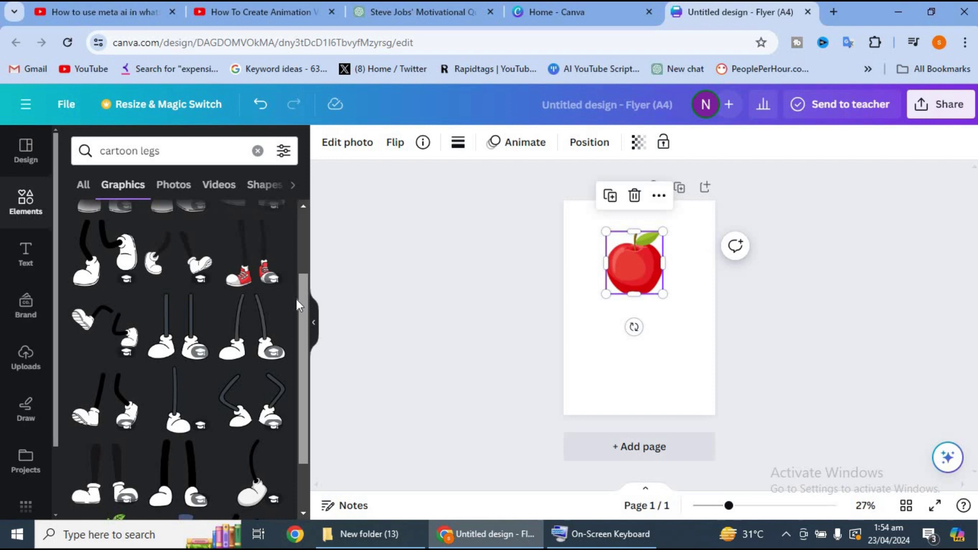
scroll(298, 305, down, 3)
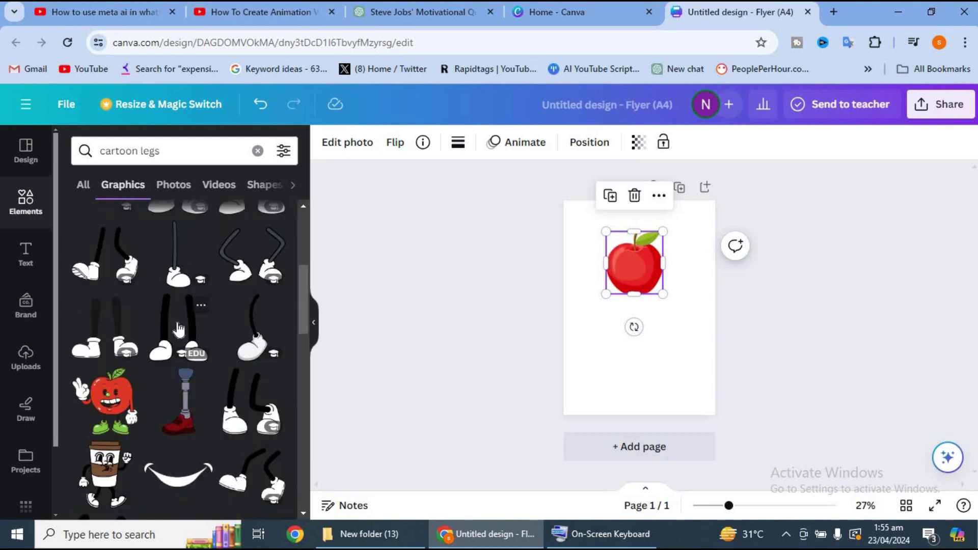
click(179, 330)
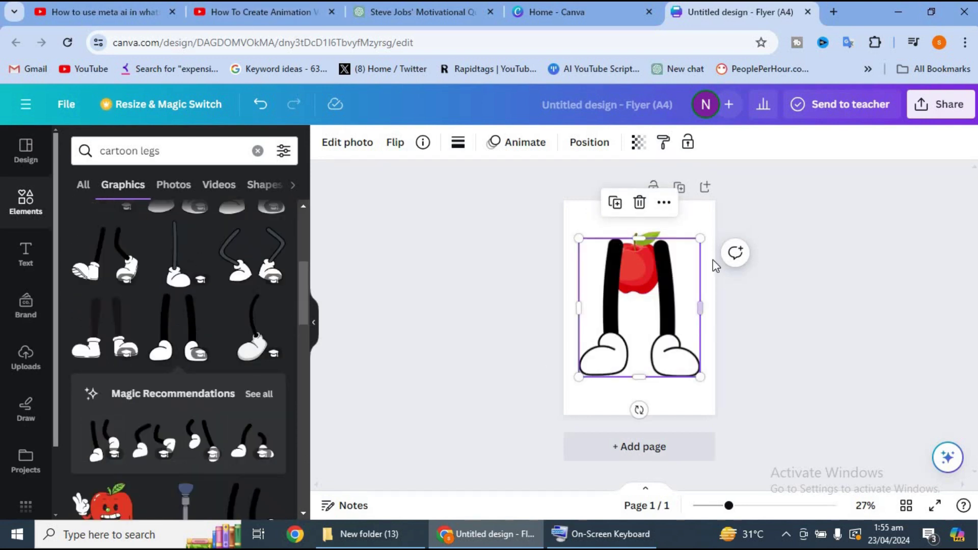
drag(579, 241, 604, 269)
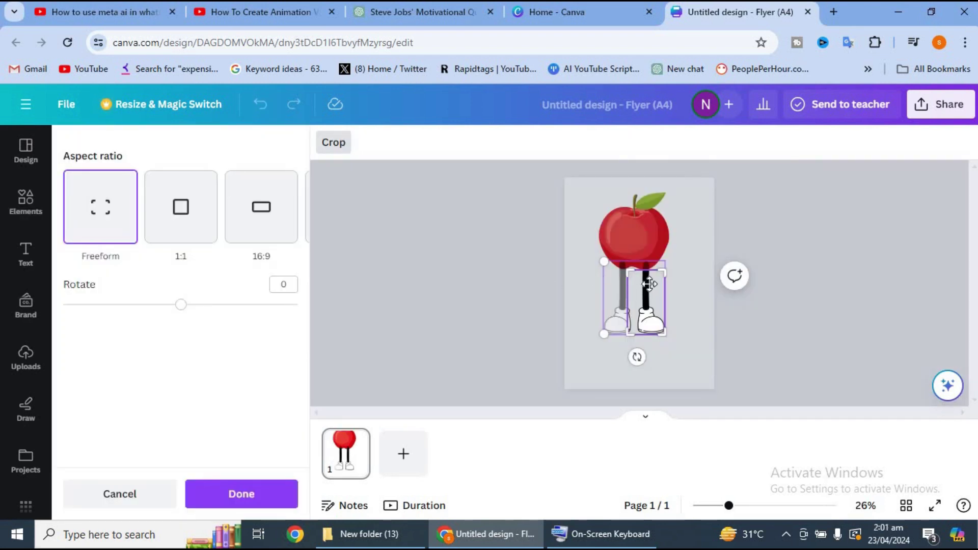
Step: Crop the legs graphic so that only the right leg remains
right_click(648, 286)
click(466, 256)
click(839, 295)
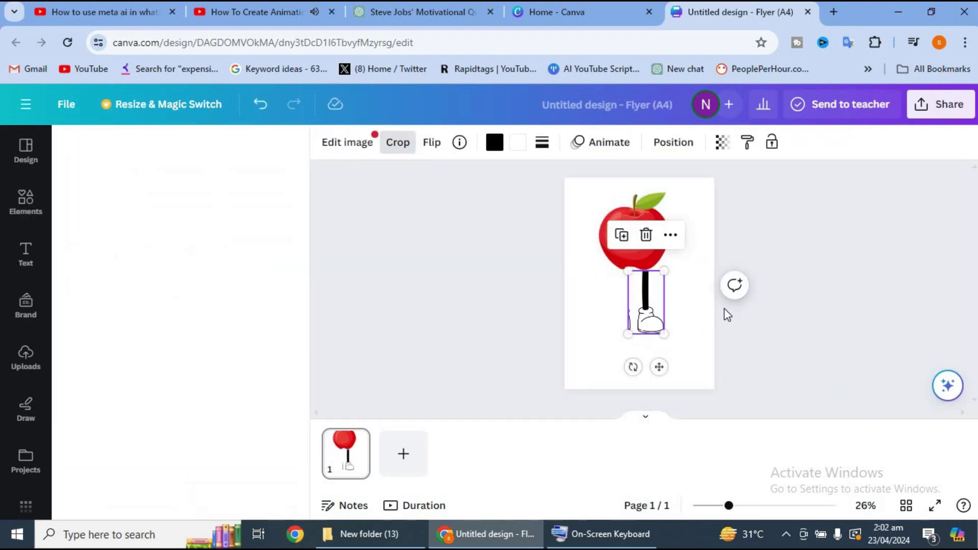
Step: Duplicate the cropped leg and place the copy beside it as the apple's second leg
click(622, 235)
mouse_move(647, 306)
mouse_down()
mouse_move(637, 289)
mouse_move(644, 295)
mouse_up()
right_click(643, 295)
key(Escape)
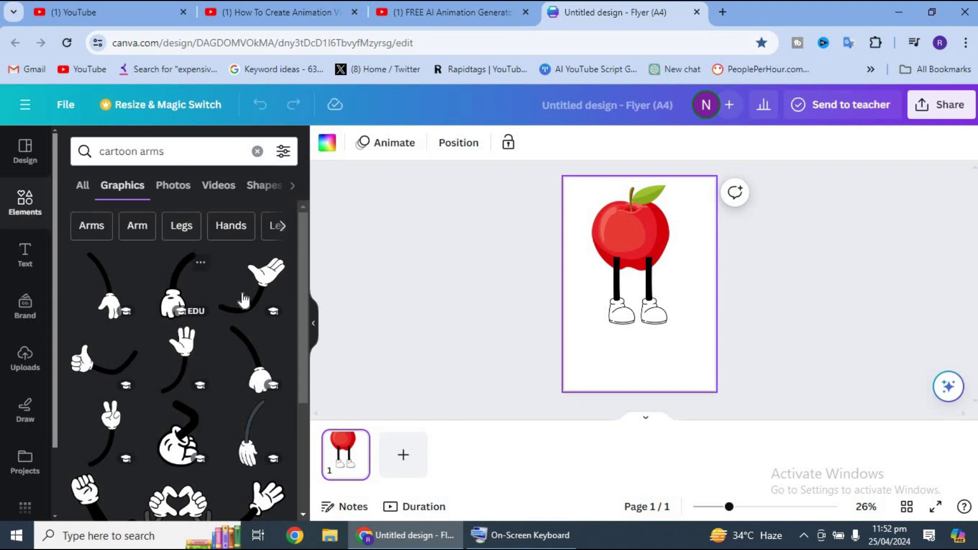
Step: Add a cartoon arm with an open hand from the cartoon arms graphics and place one on each side of the apple
click(244, 301)
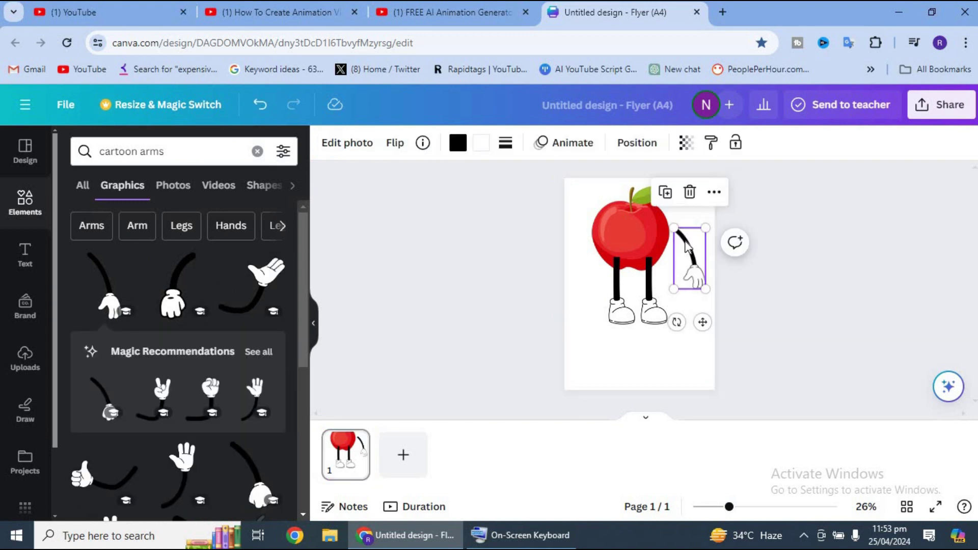
right_click(681, 245)
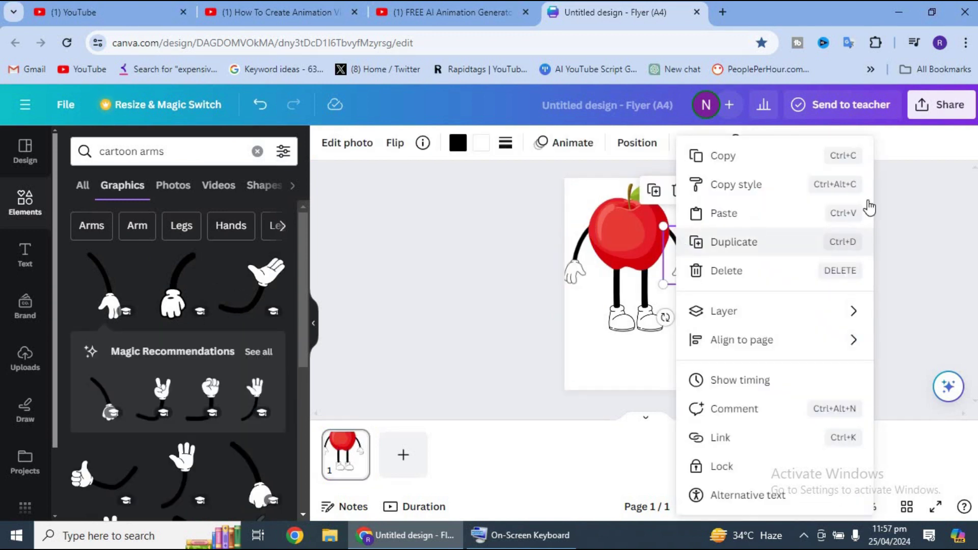
click(908, 213)
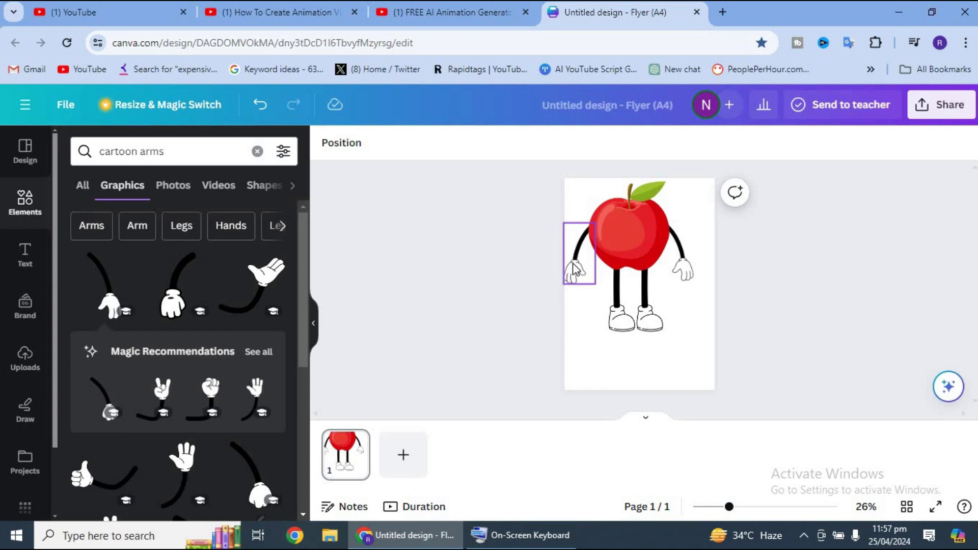
click(579, 264)
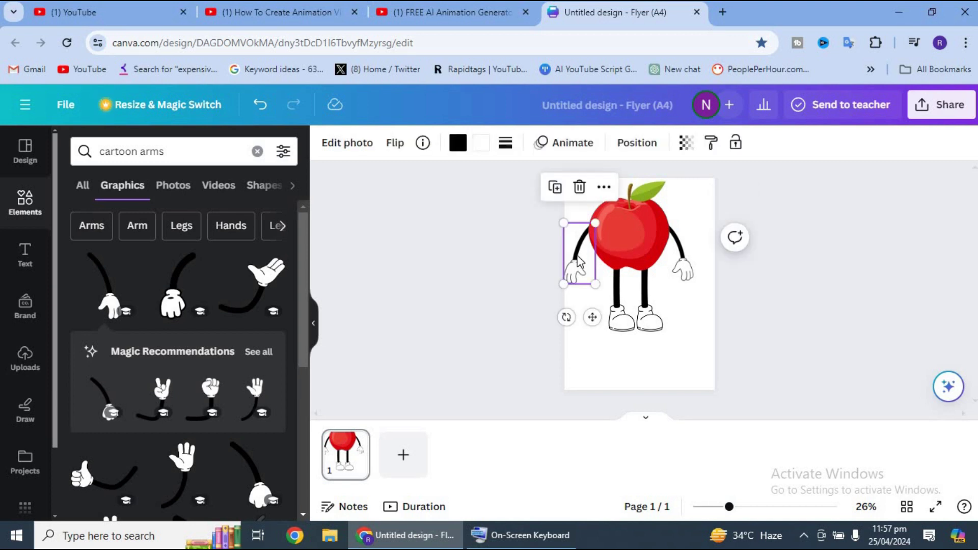
drag(579, 259, 581, 254)
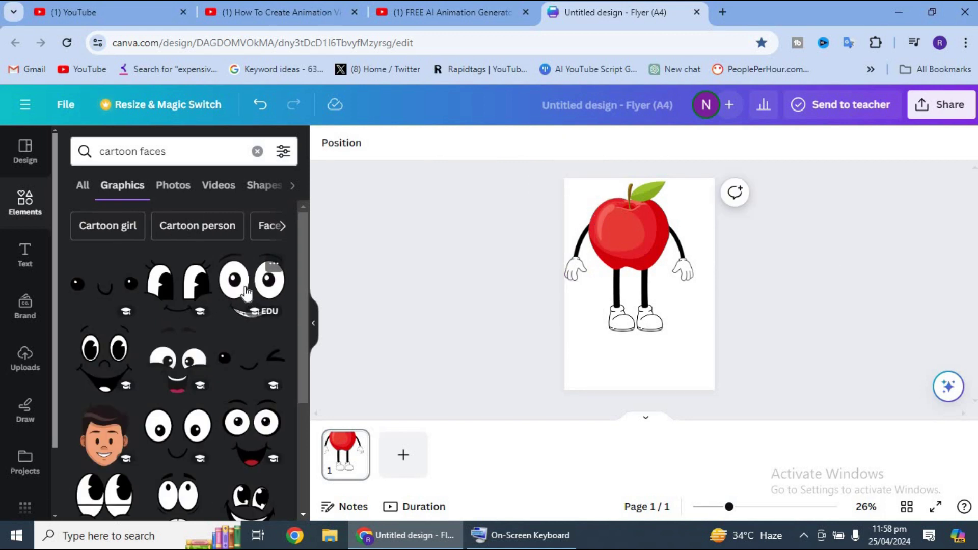
Step: Add the wide-eyed grinning face from the cartoon faces graphics and place it on the apple
click(246, 293)
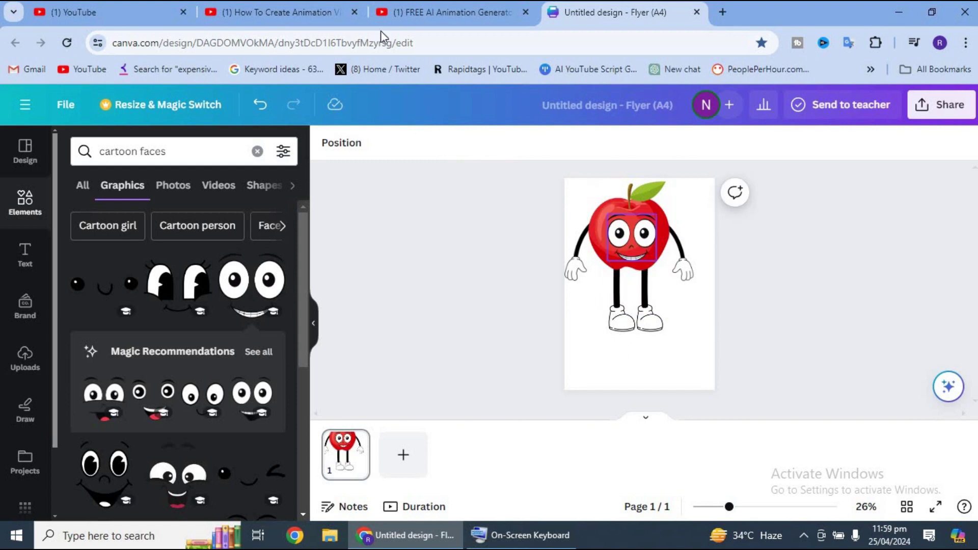
click(633, 244)
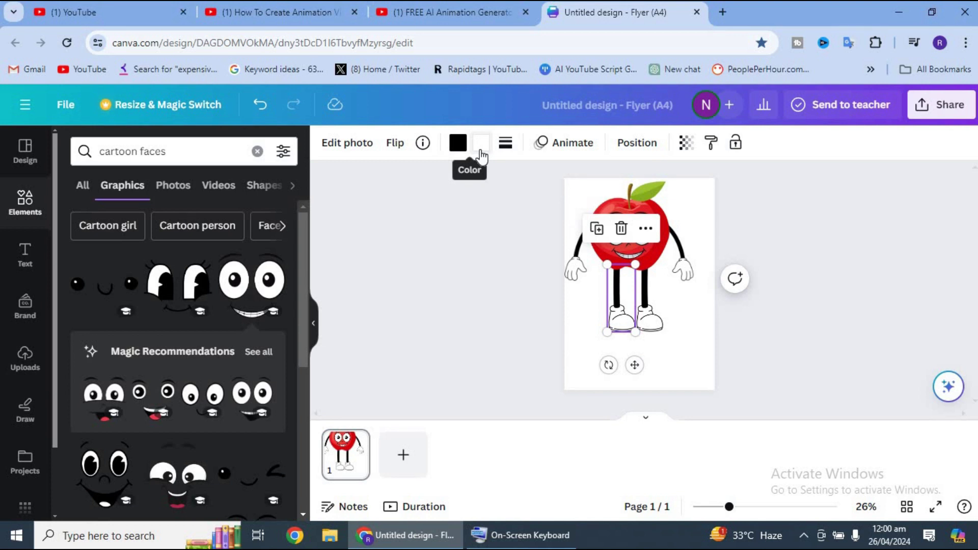
Step: Change the white color of both shoes to the dark red taken from the apple's photo colors
click(481, 151)
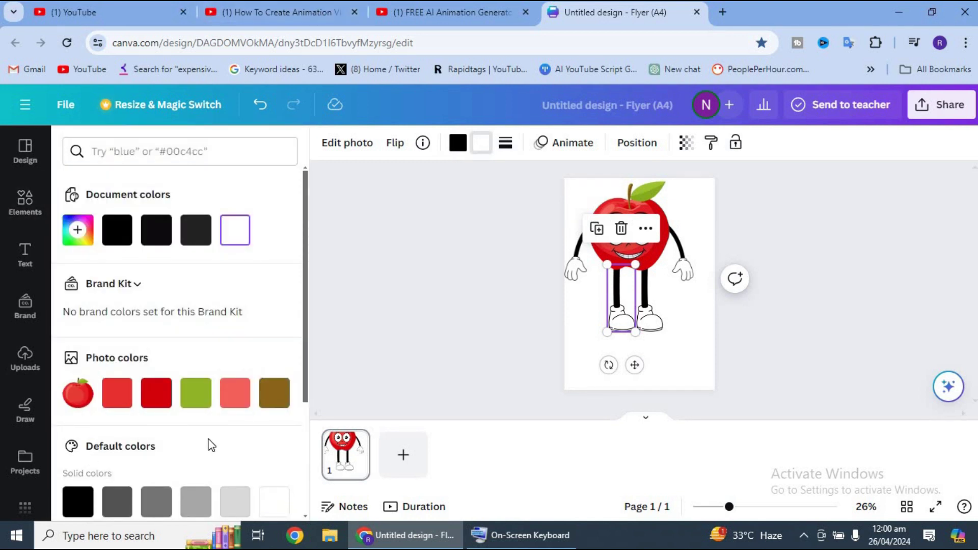
click(151, 401)
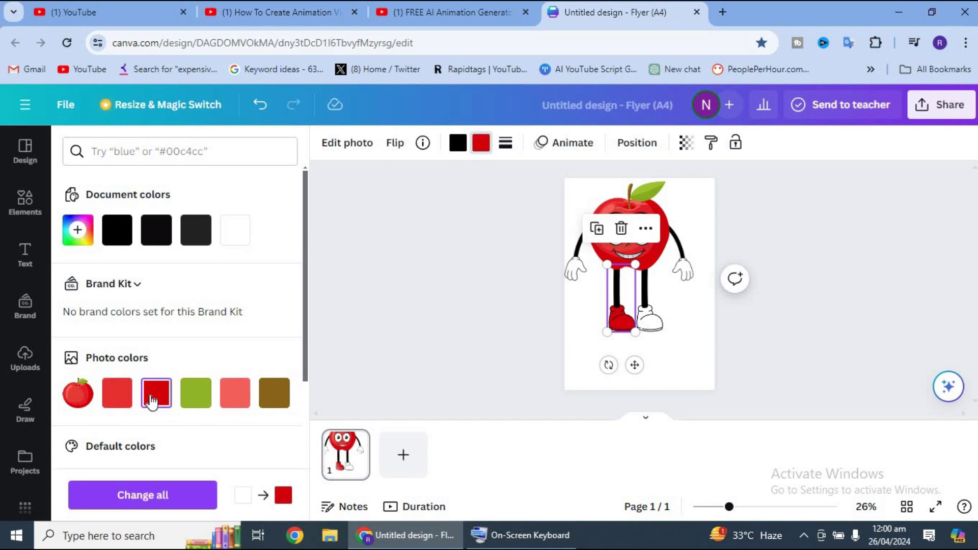
drag(620, 301, 649, 301)
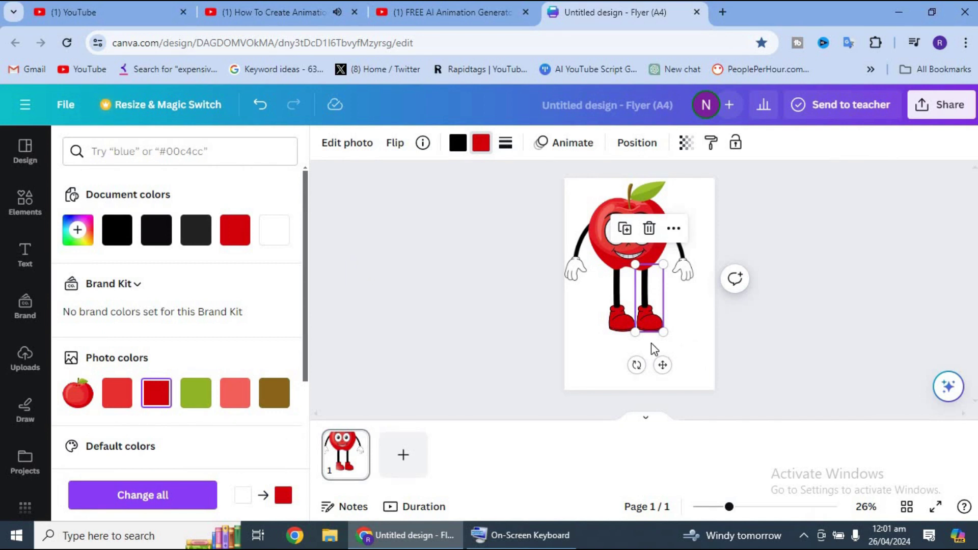
Step: Select all parts of the apple character and group them
drag(655, 350, 568, 183)
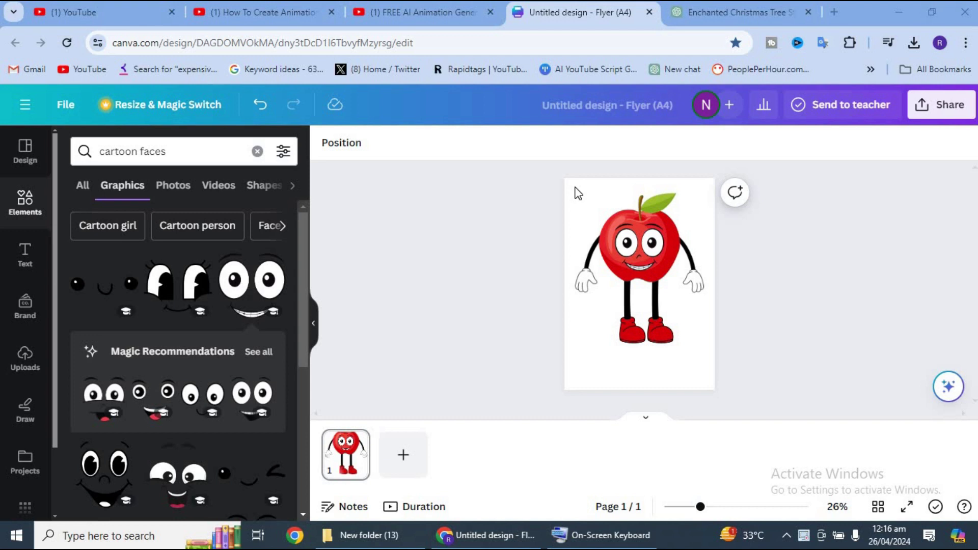
drag(578, 193, 728, 388)
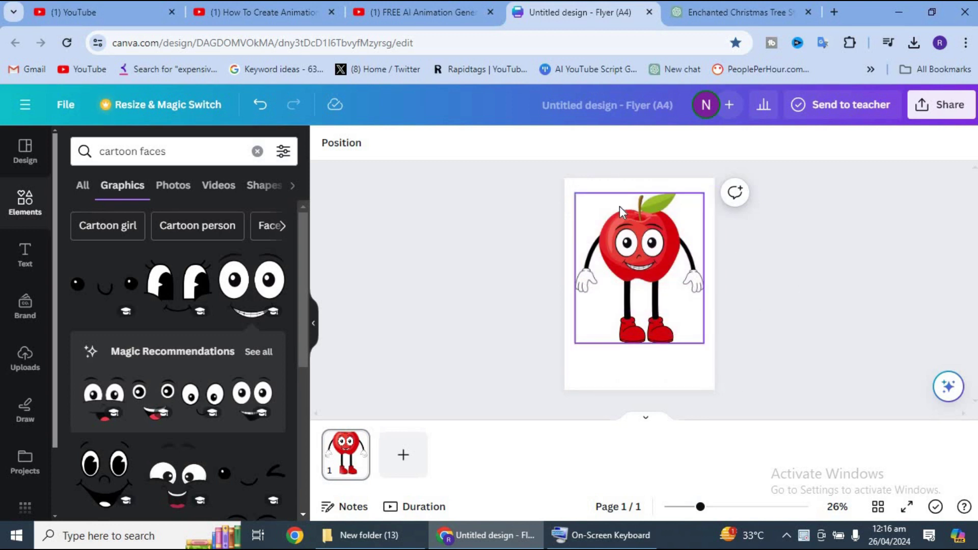
drag(589, 192, 611, 380)
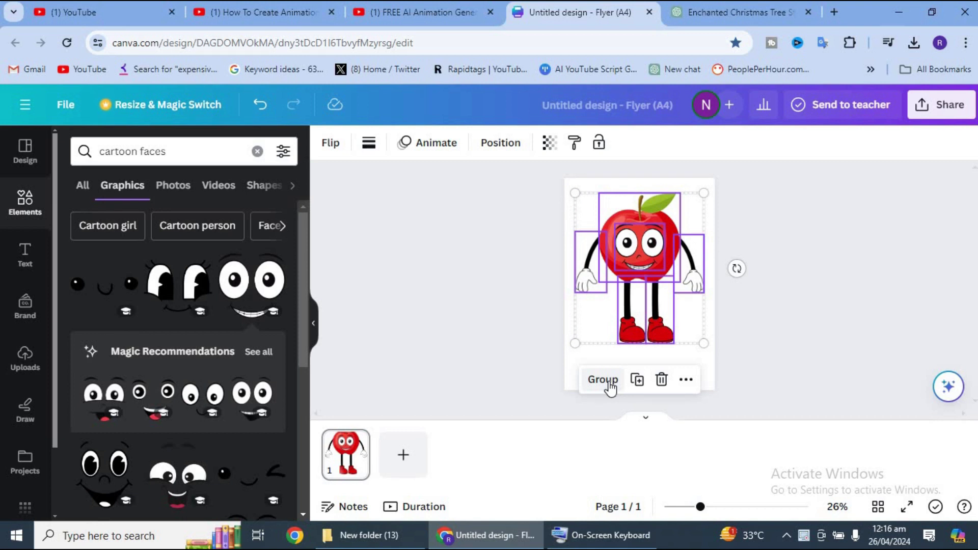
Step: Move the face to the page's lower right corner and replace the apple body with an orange graphic with green leaves
drag(641, 250, 693, 357)
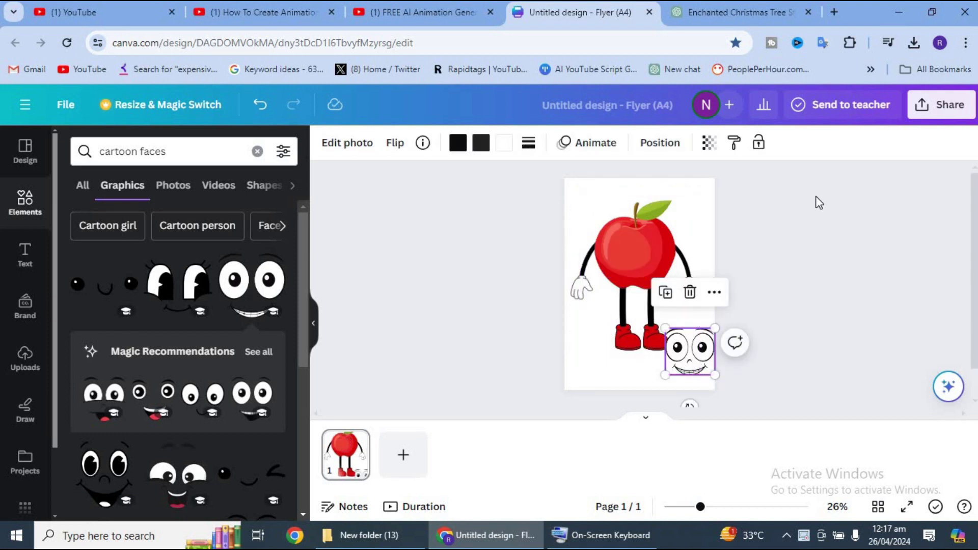
click(640, 237)
key(Delete)
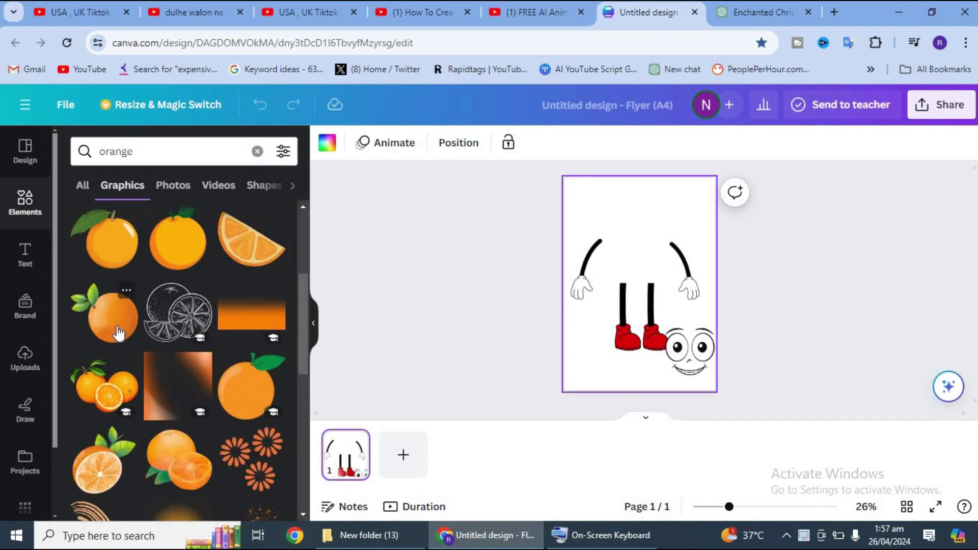
click(119, 333)
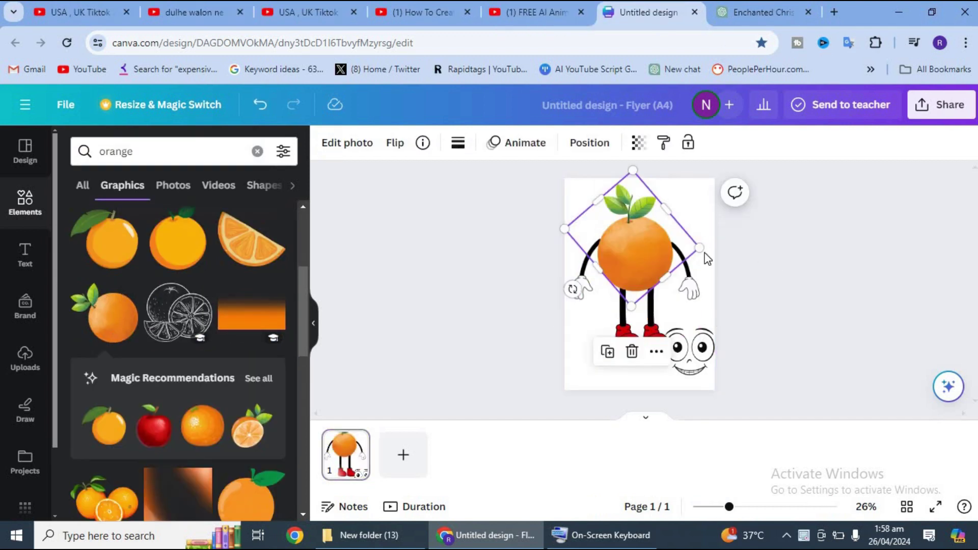
Step: Slightly enlarge the orange graphic so it fits as the body between the character's arms
drag(701, 246, 706, 251)
right_click(706, 254)
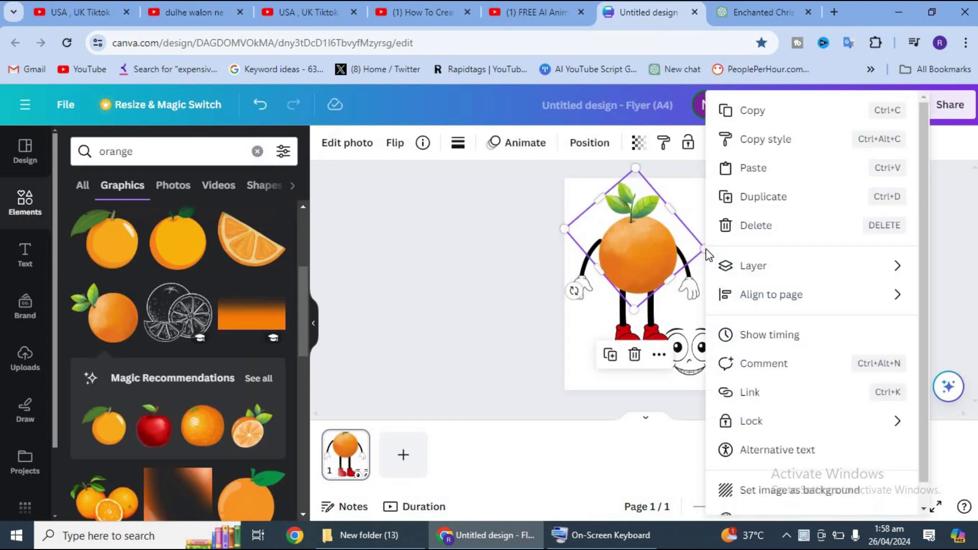
click(484, 283)
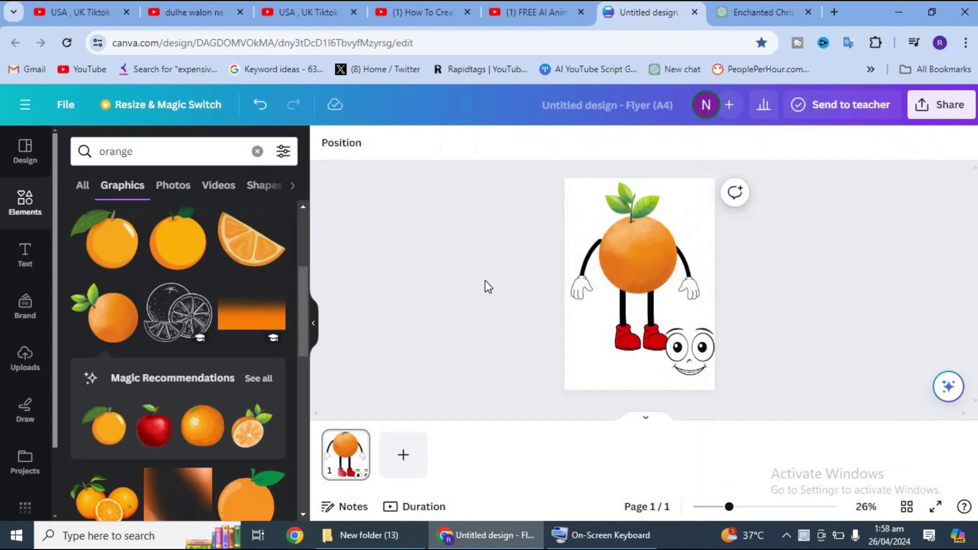
Step: Color the character's shoes and hands orange and place the grinning face on the orange body
click(587, 268)
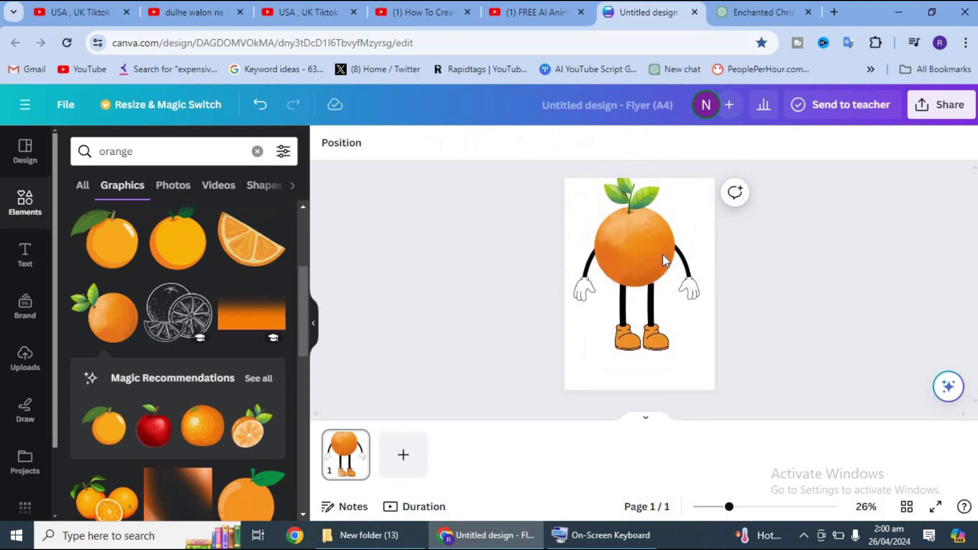
click(662, 255)
click(662, 306)
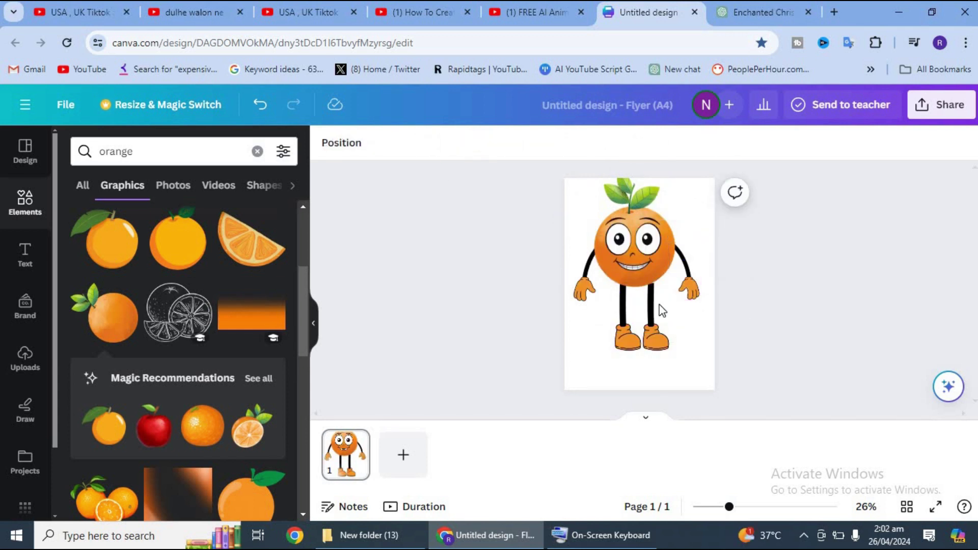
click(663, 283)
Step: Download the finished orange character design
click(951, 107)
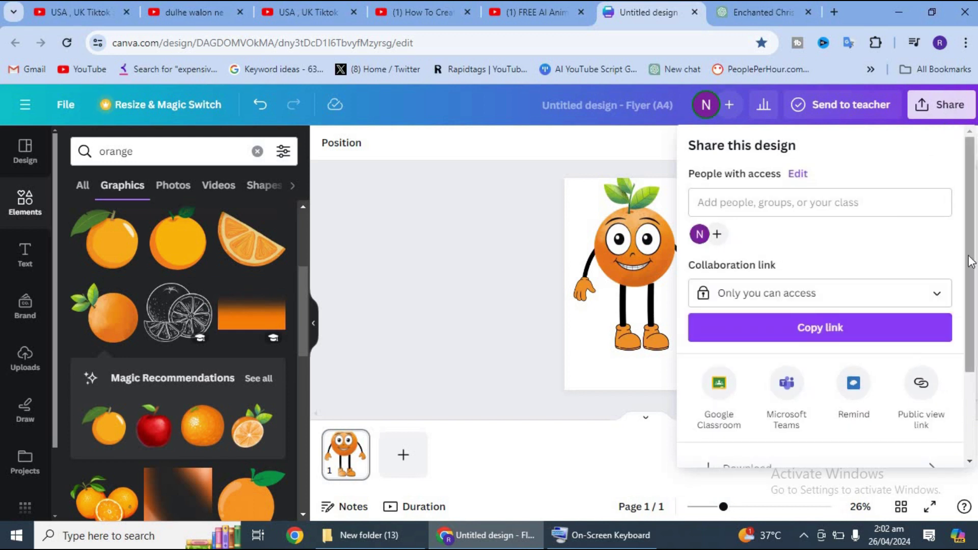
scroll(971, 263, down, 1)
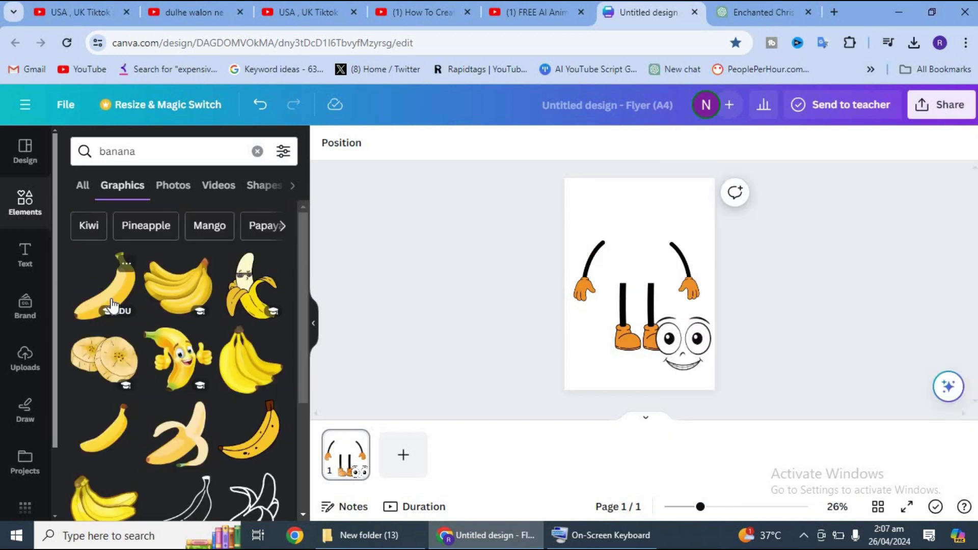
Step: Add a single banana from the banana graphics as the new body between the character's arms
click(104, 285)
click(654, 275)
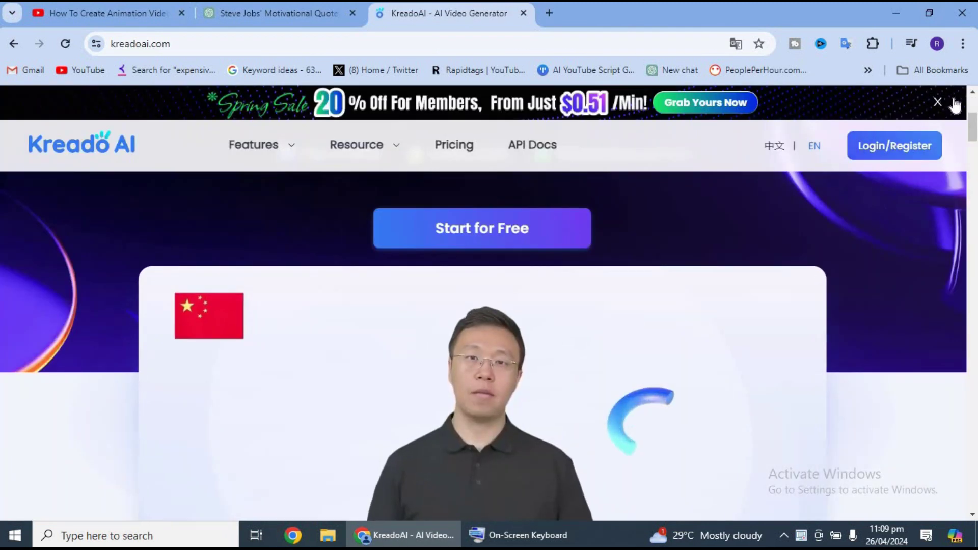
Step: Switch to KreadoAI, start AI Text Dubbing for free and audition the English voice Guy with the cheerful tone
click(561, 236)
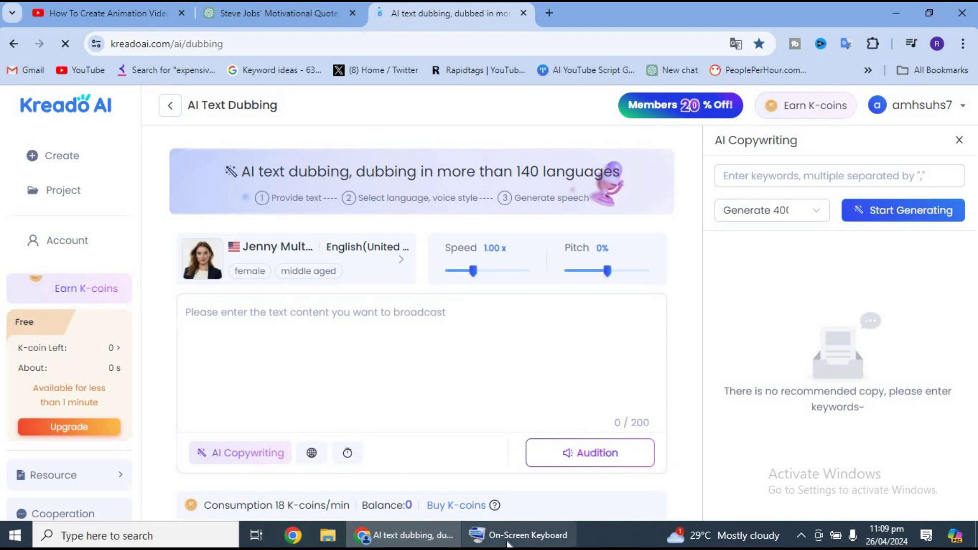
click(402, 260)
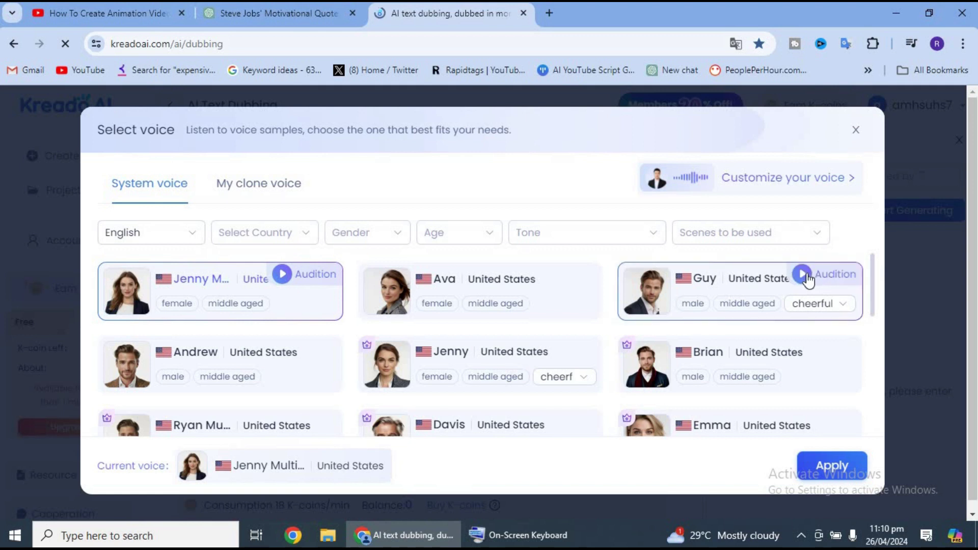
click(802, 275)
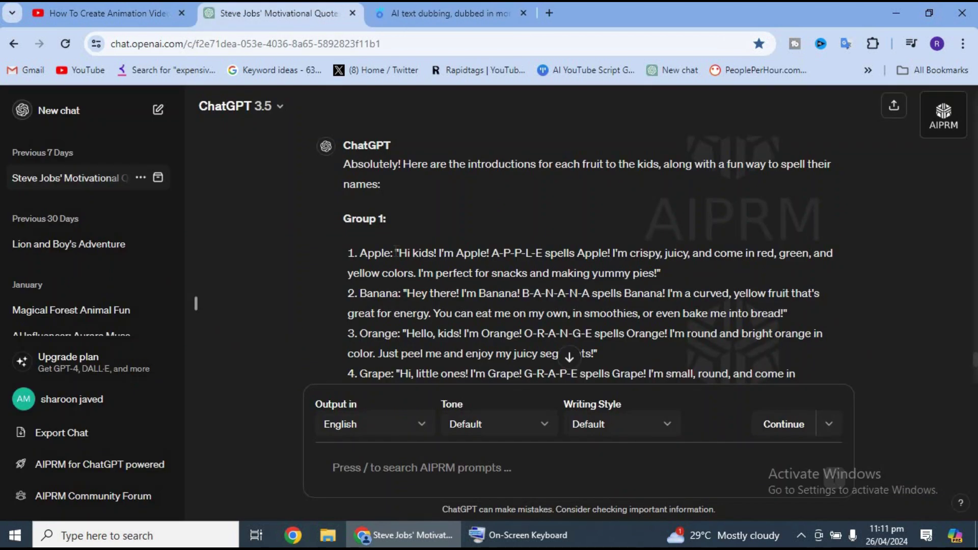
Step: Copy the Apple introduction from ChatGPT into the KreadoAI dubbing text and audition it with the Andrew voice
drag(397, 254, 518, 253)
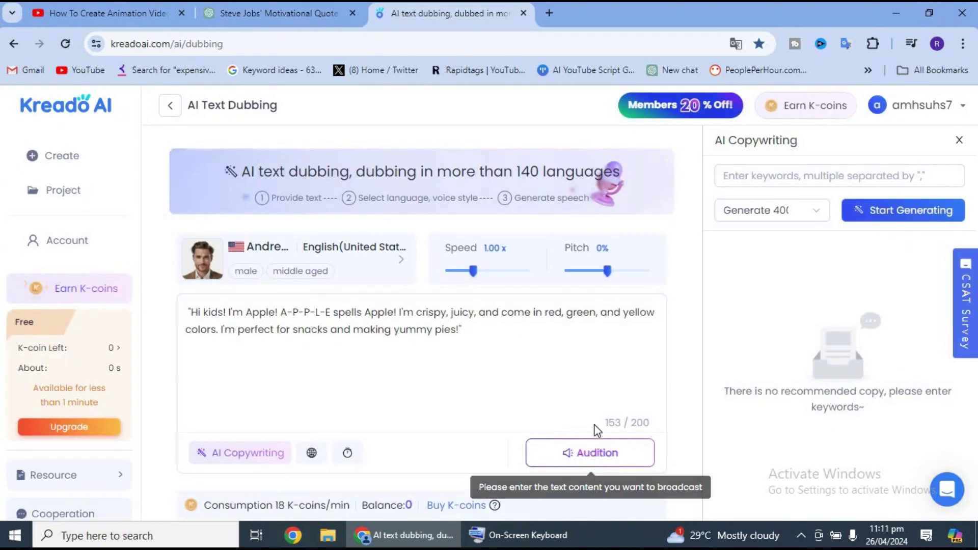
click(614, 456)
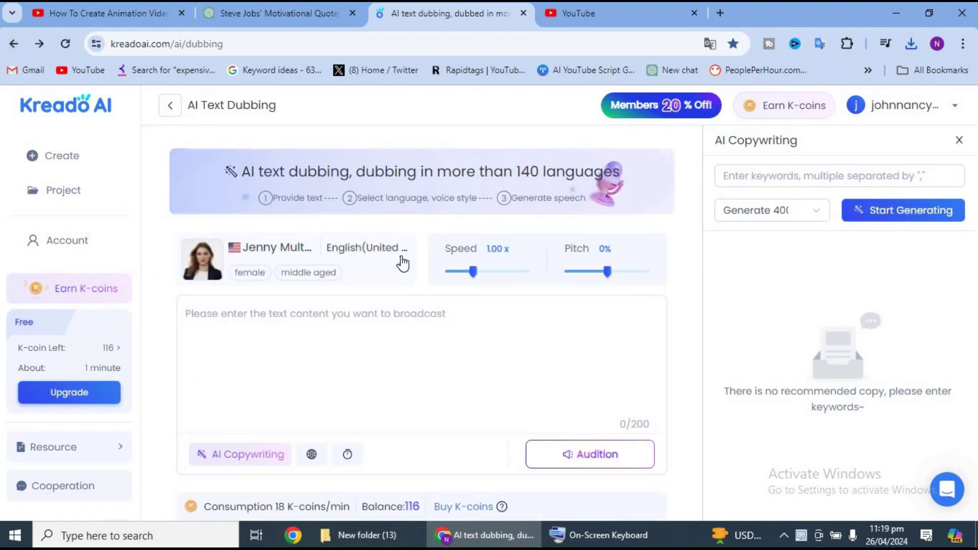
Step: Preview KreadoAI's Jenny voice and audition the ChatGPT Banana introduction with it, copied from "Hey there! I'm Banana!" through "great for energy."
click(402, 256)
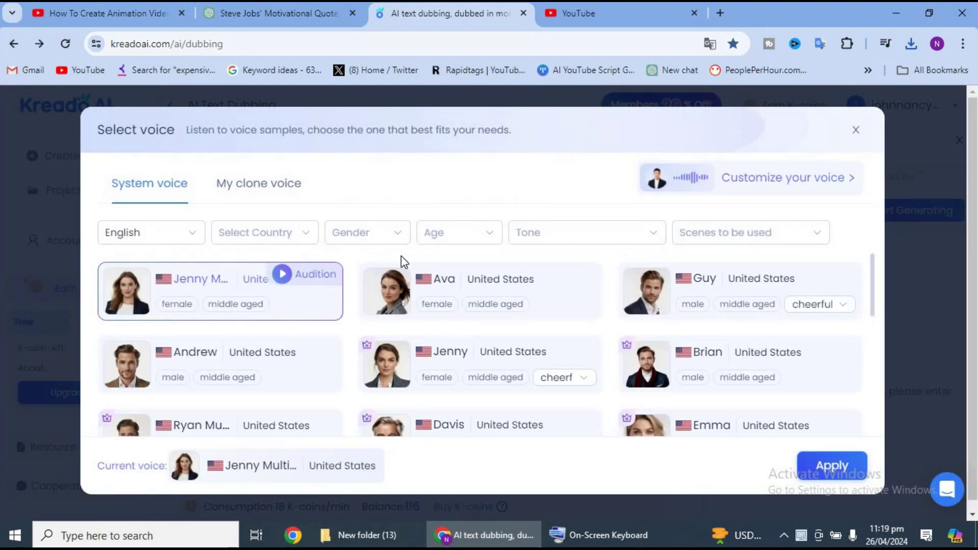
click(284, 276)
click(230, 14)
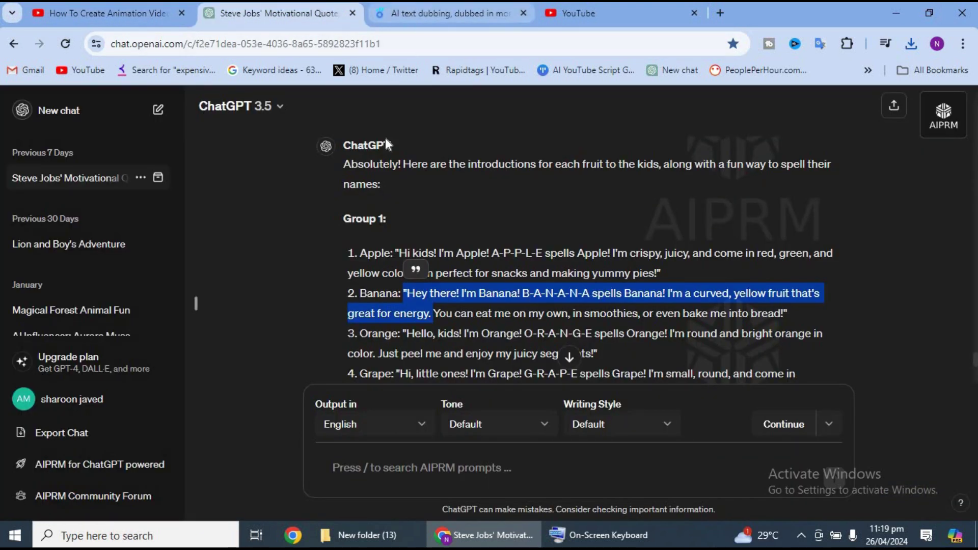
click(391, 14)
click(232, 338)
text("Hey there! I'm Banana! B-A-N-A-N-A spells Banana! I'm a curved, yellow fruit that's great for energy.)
click(548, 463)
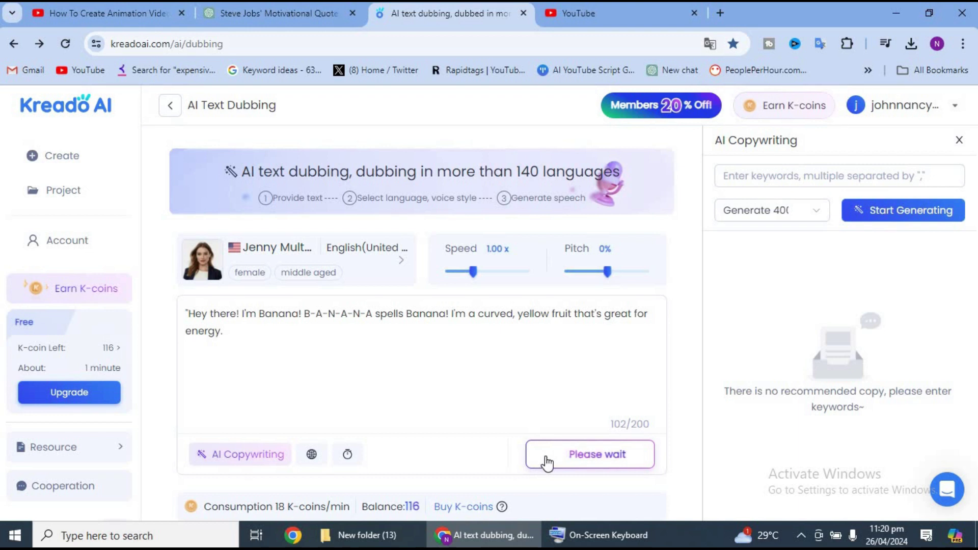
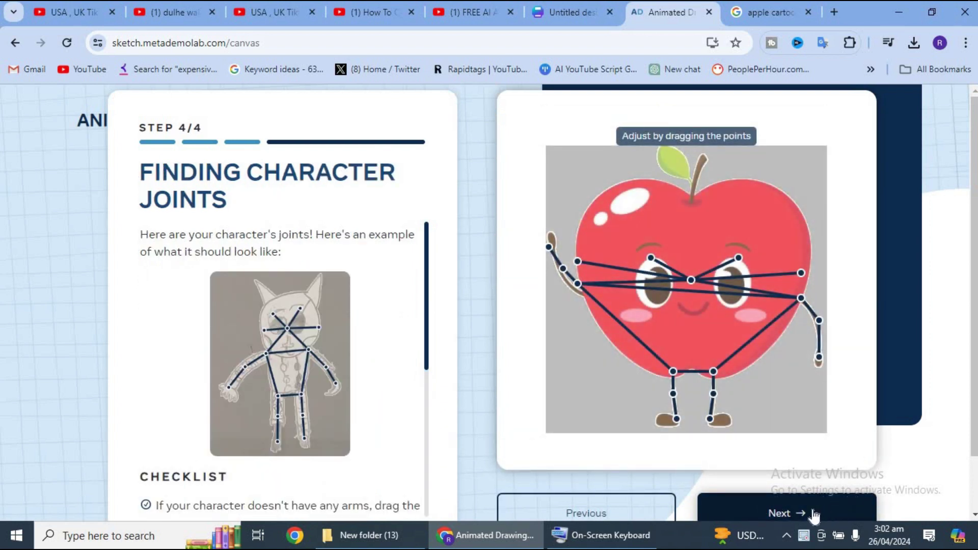
Step: In Animated Drawings, accept the apple character's joints, then apply the waving motion and download the resulting animation
click(794, 519)
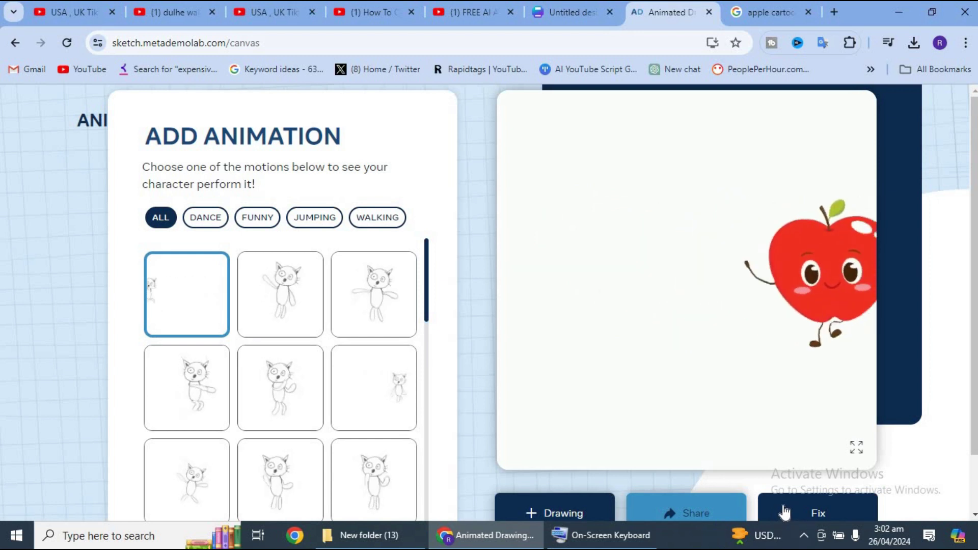
click(288, 298)
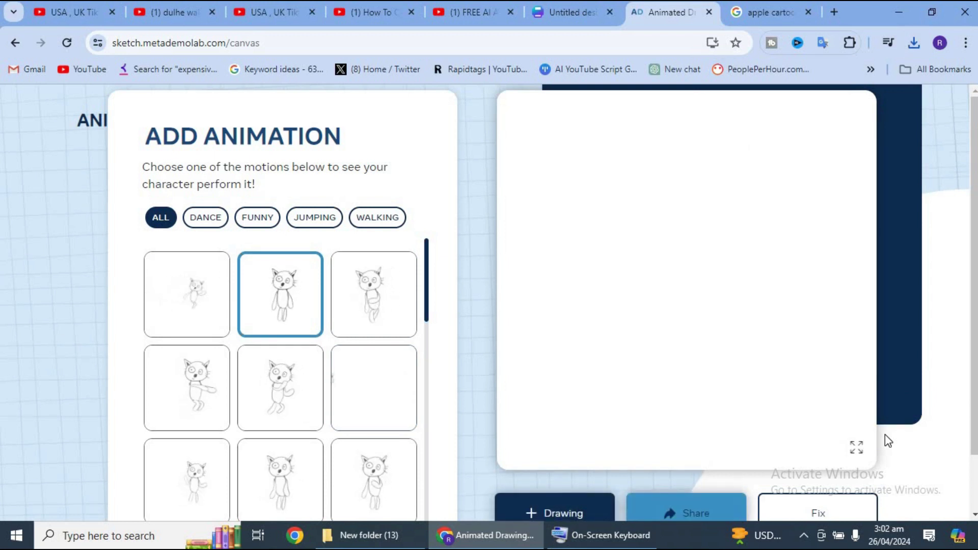
click(857, 449)
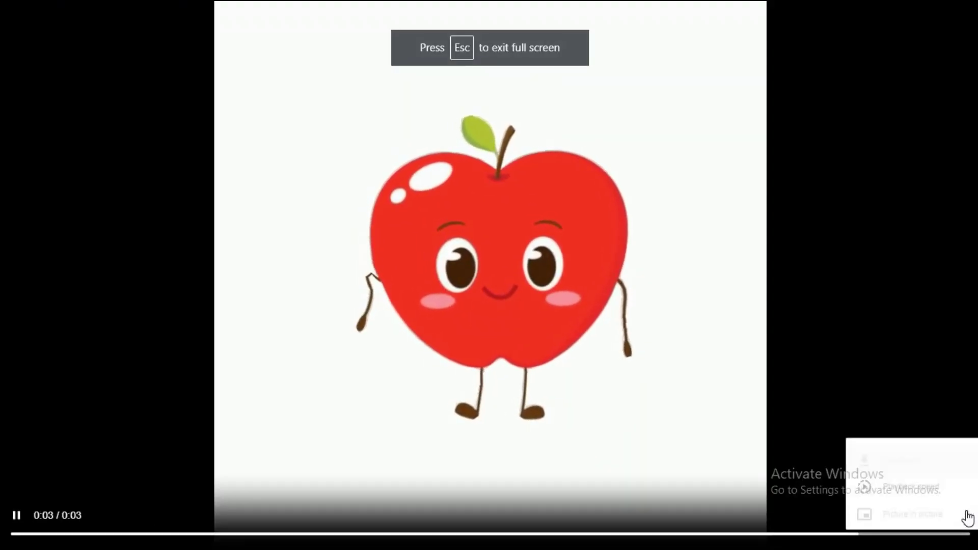
click(903, 448)
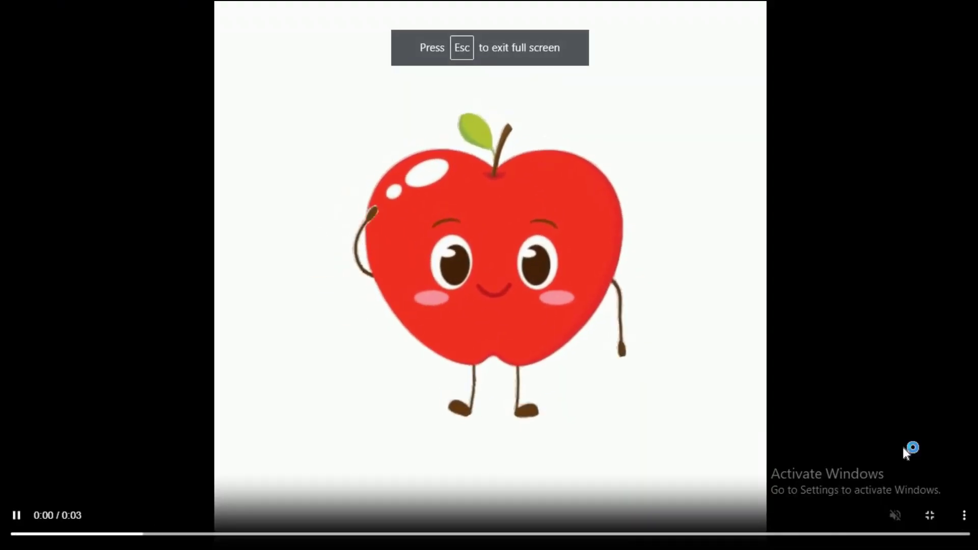
click(930, 516)
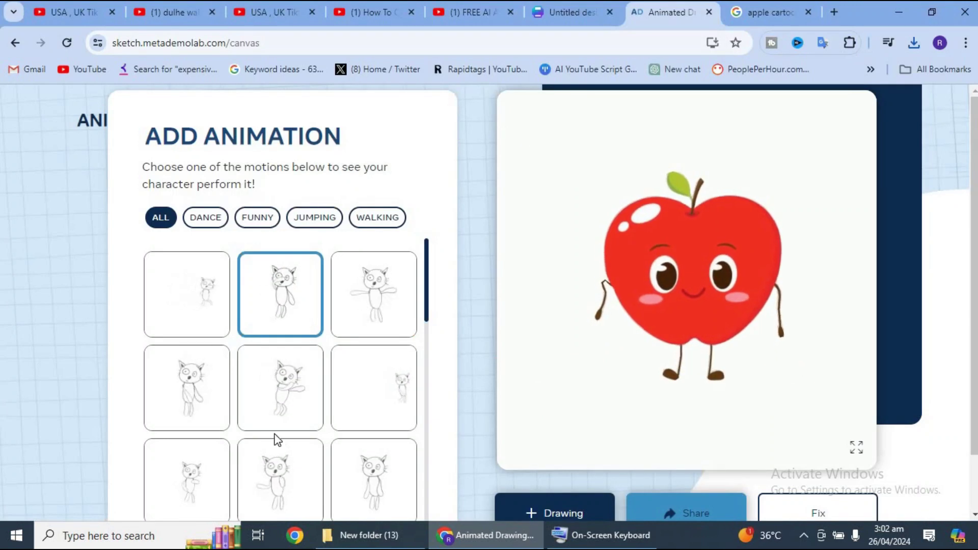
Step: Apply the dance-like motion just below the waving one to the apple and download that animation
click(286, 406)
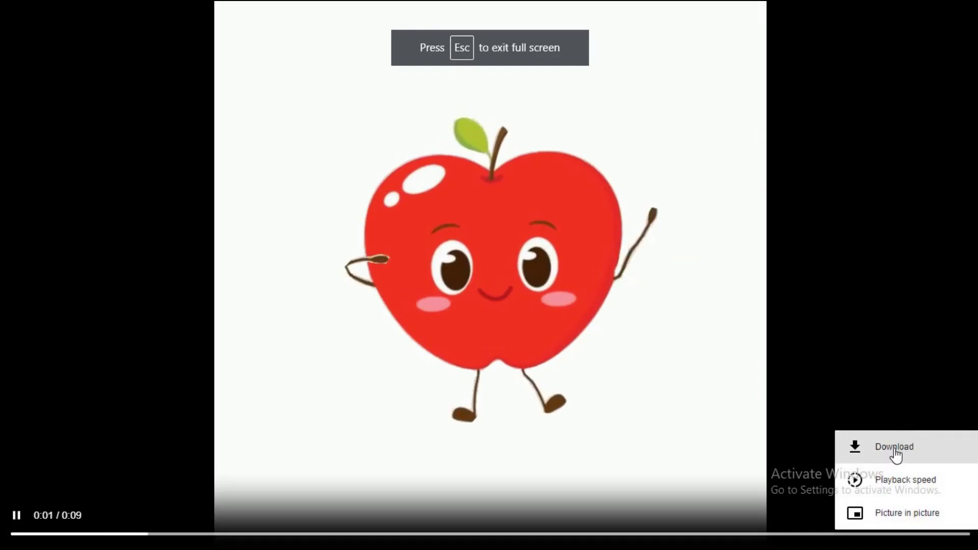
click(896, 451)
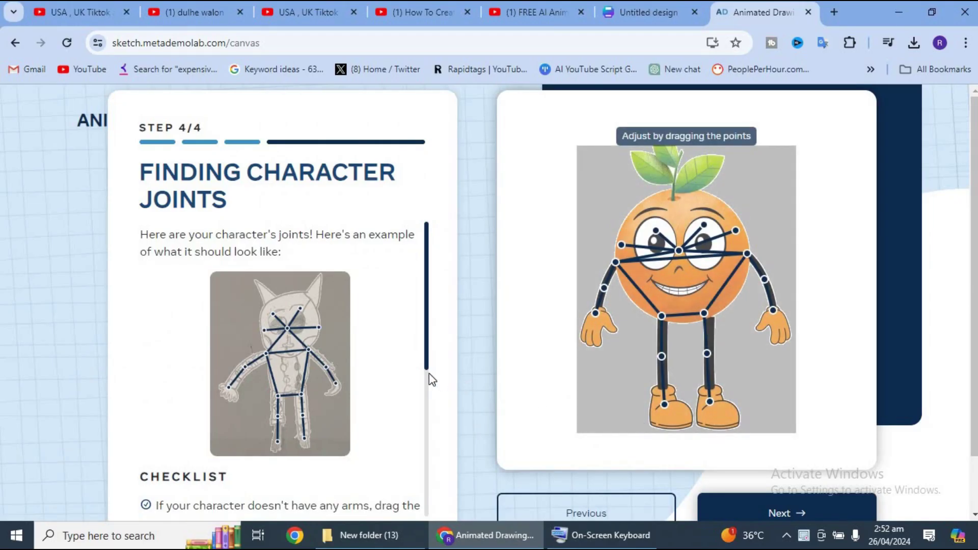
Step: Accept the orange character's joints, and download the banana character's waving animation
click(796, 513)
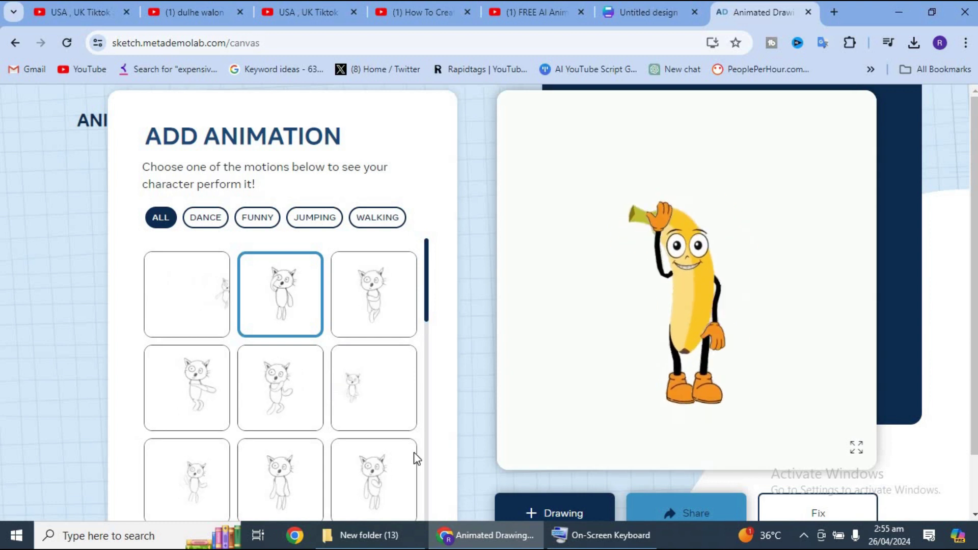
click(857, 449)
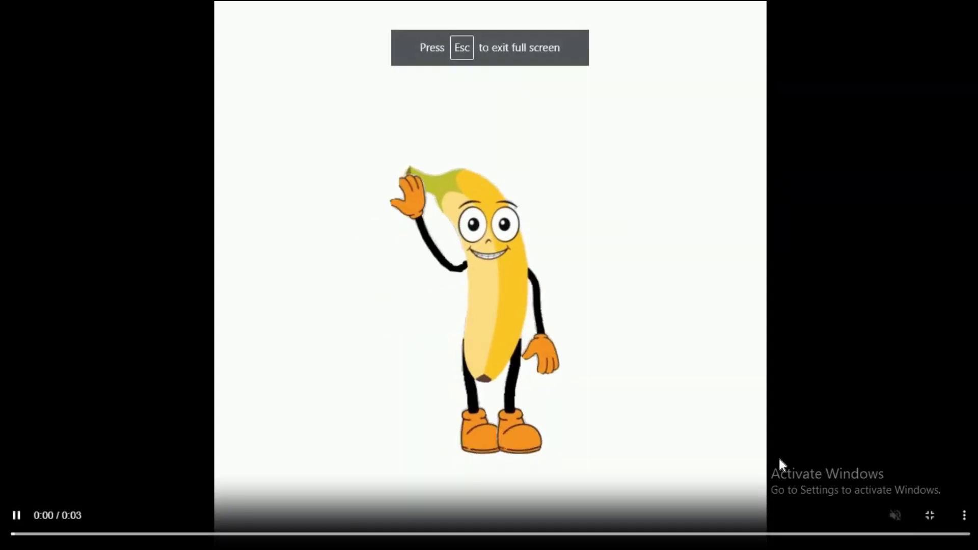
click(963, 518)
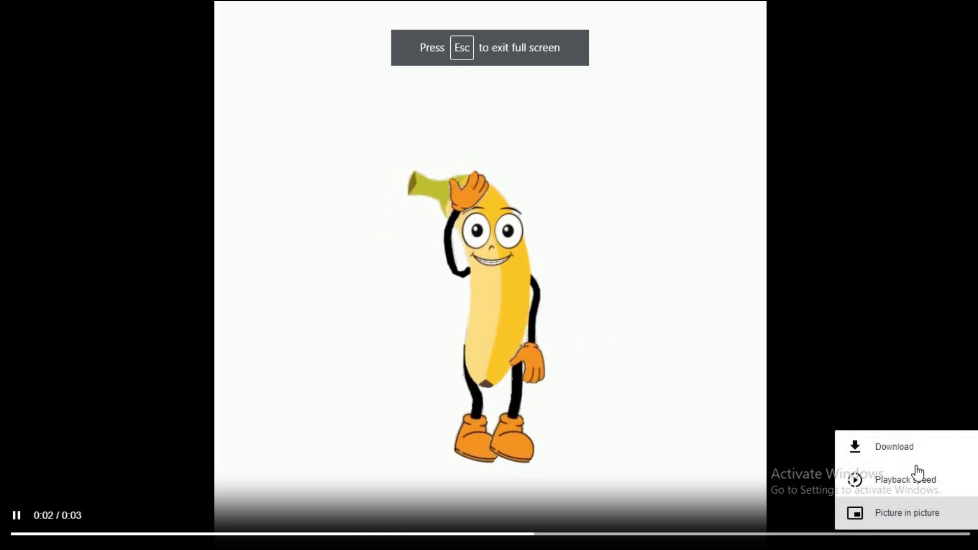
click(900, 447)
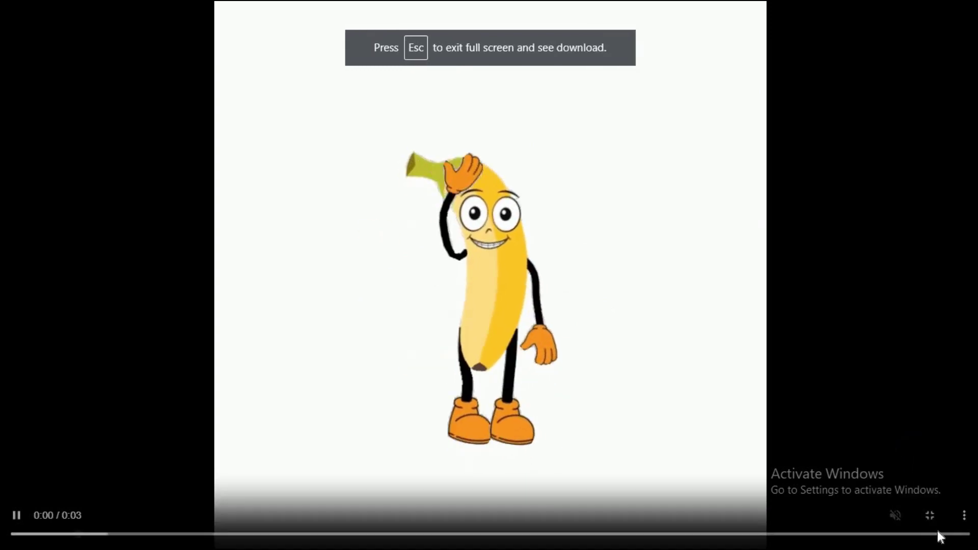
click(930, 517)
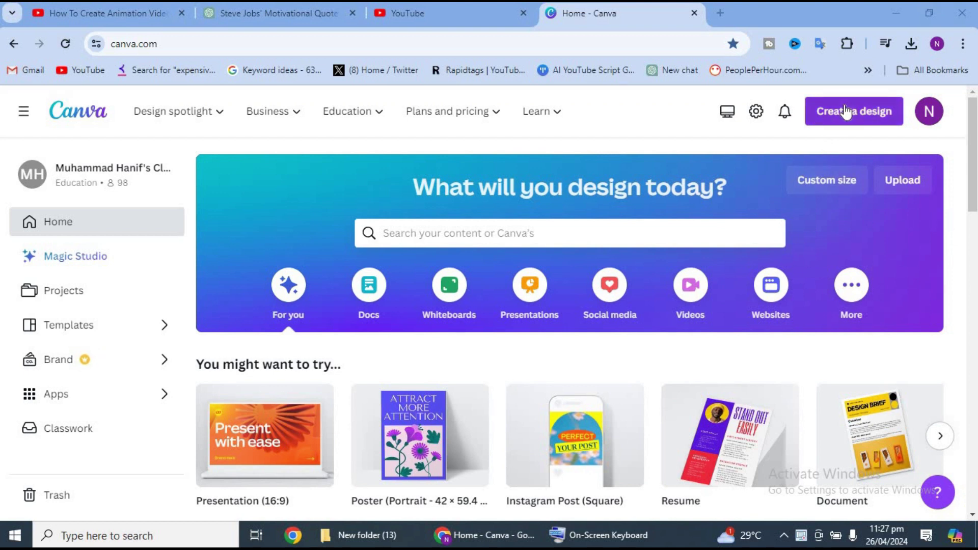
Step: Create a new video design in Canva and upload the fruit character images and animation clips from the Downloads folder
click(846, 111)
click(680, 258)
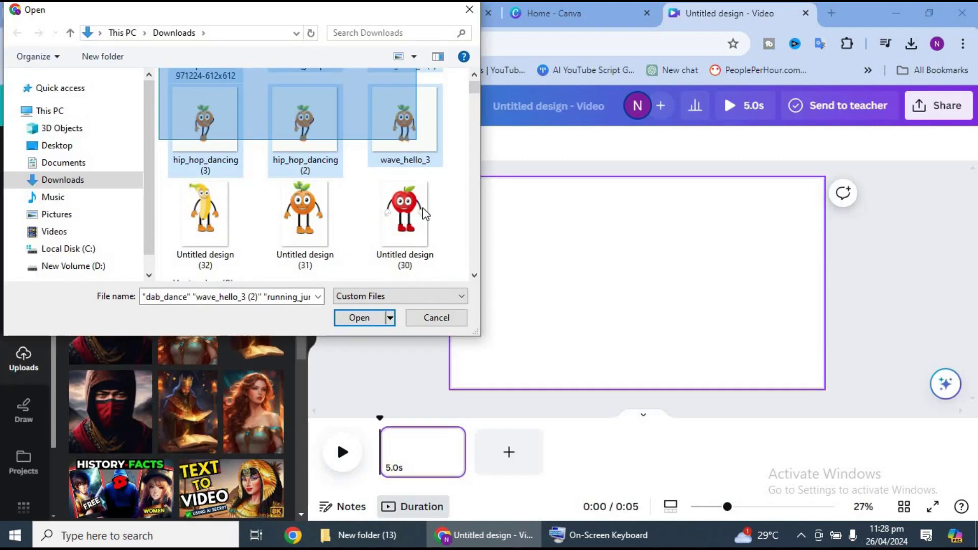
drag(426, 214, 408, 158)
click(366, 320)
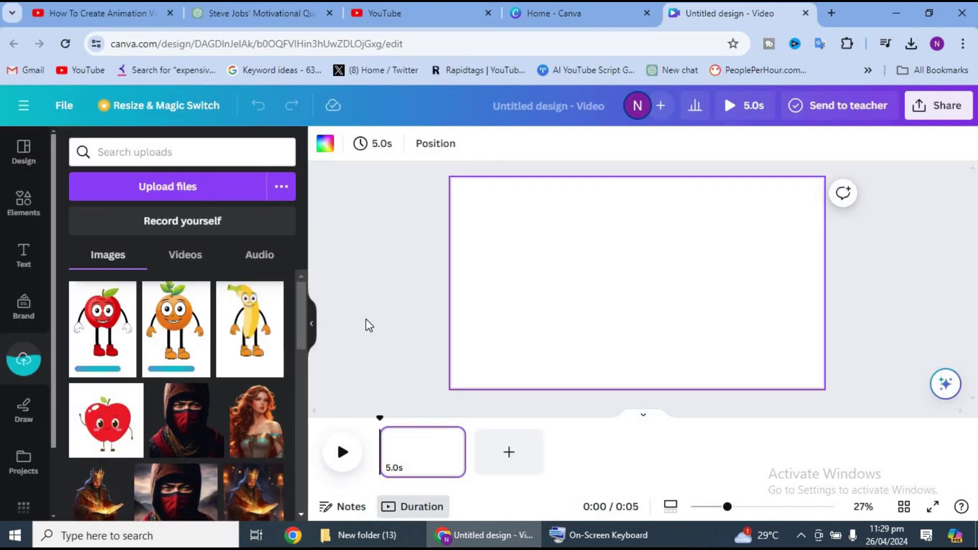
Step: Search the graphics for "cartoon background" and fill the page with the blue sky, white clouds and green hills scene
scroll(302, 351, down, 3)
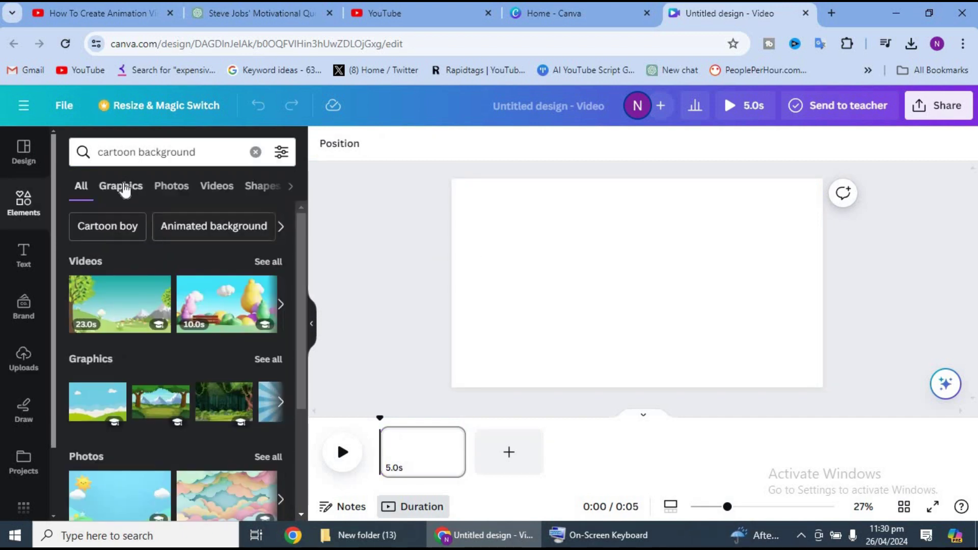
click(122, 187)
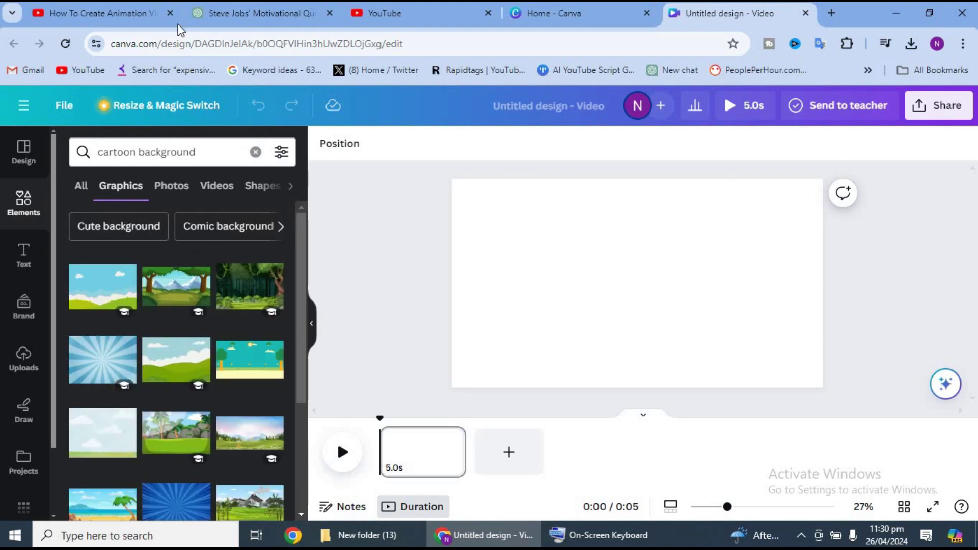
click(103, 286)
Step: Add the uploaded 9.3-second apple animation video to the page
click(23, 359)
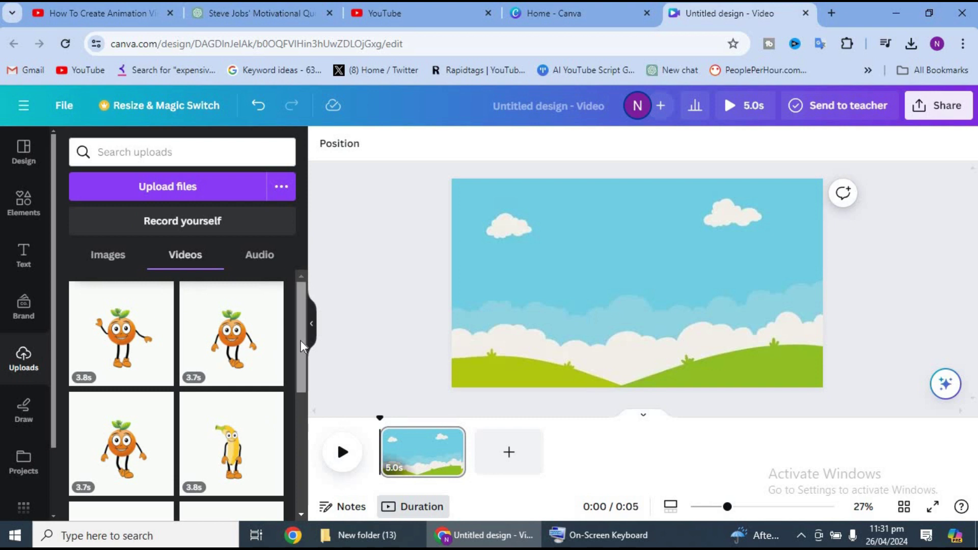
scroll(299, 356, down, 4)
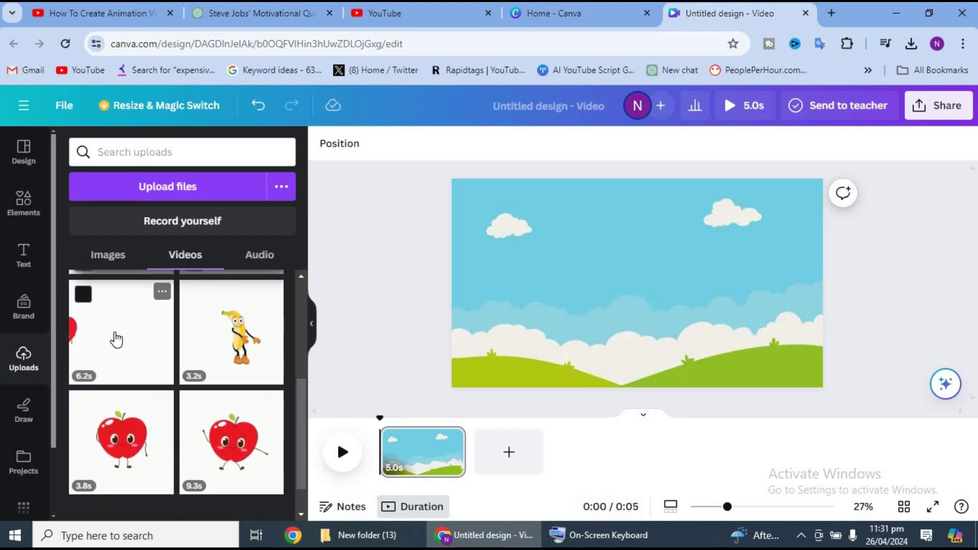
click(255, 431)
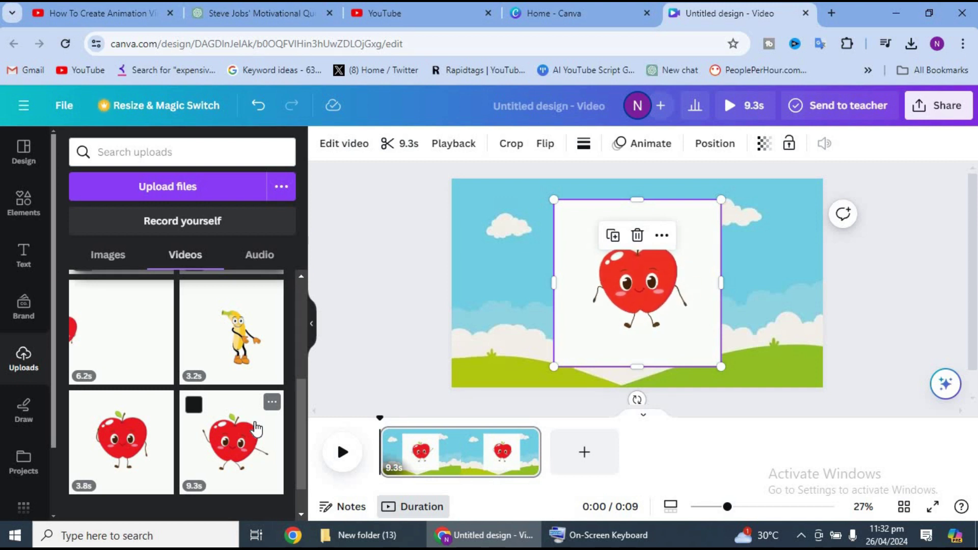
Step: Undo the 9.3-second apple clip, use the 3.8-second apple video on the page instead, and remove its background
key(ctrl+z)
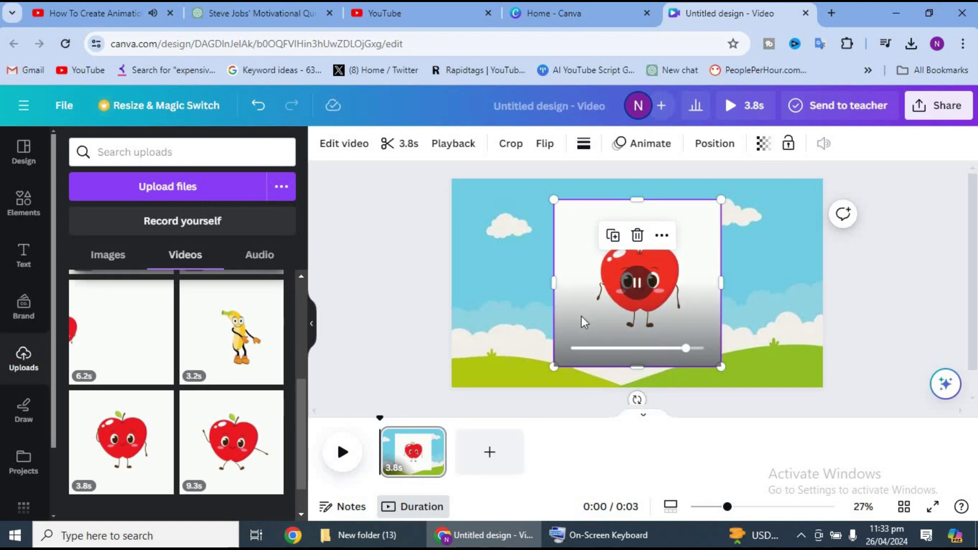
click(345, 147)
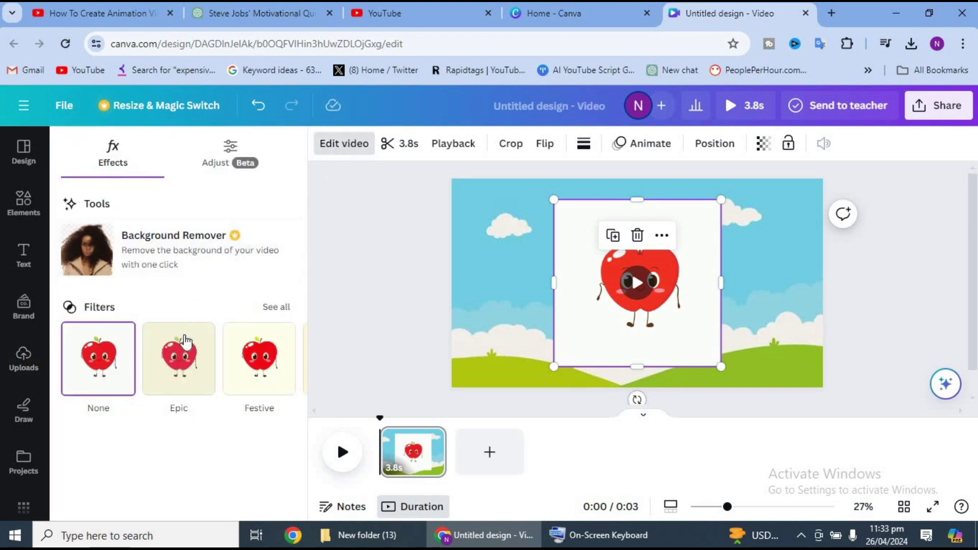
click(146, 251)
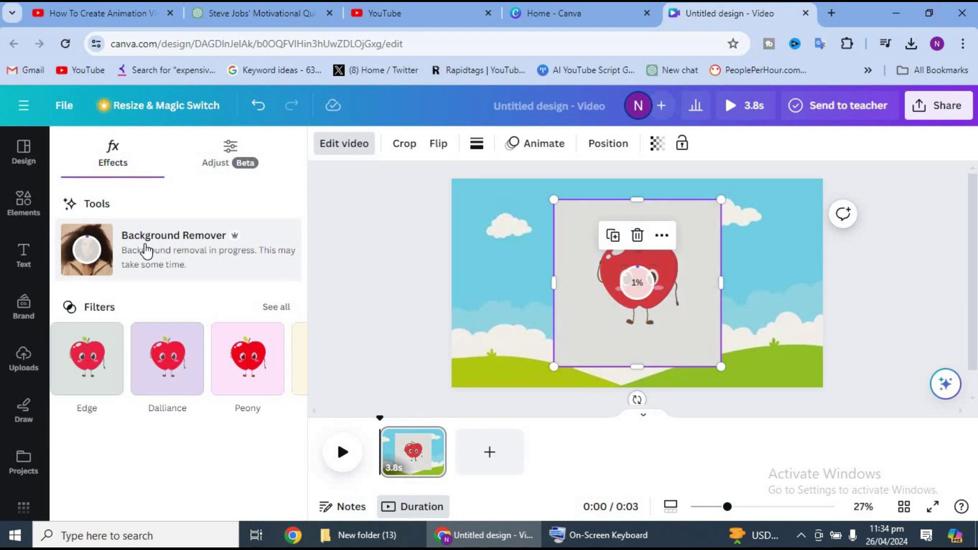
click(734, 247)
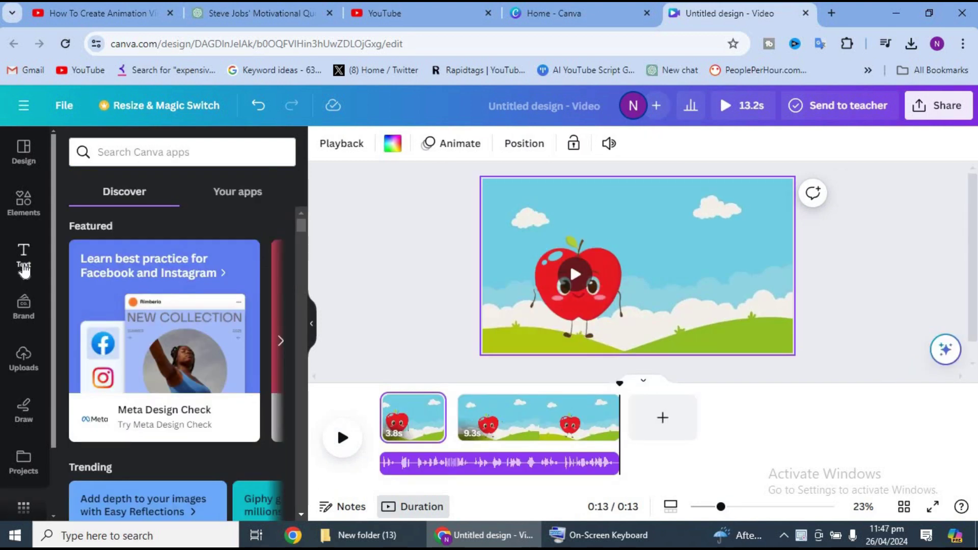
Step: Add a heading to the first page reading "Hi kids! I'm Apple!, copied with its opening quotation mark from the ChatGPT script
click(23, 255)
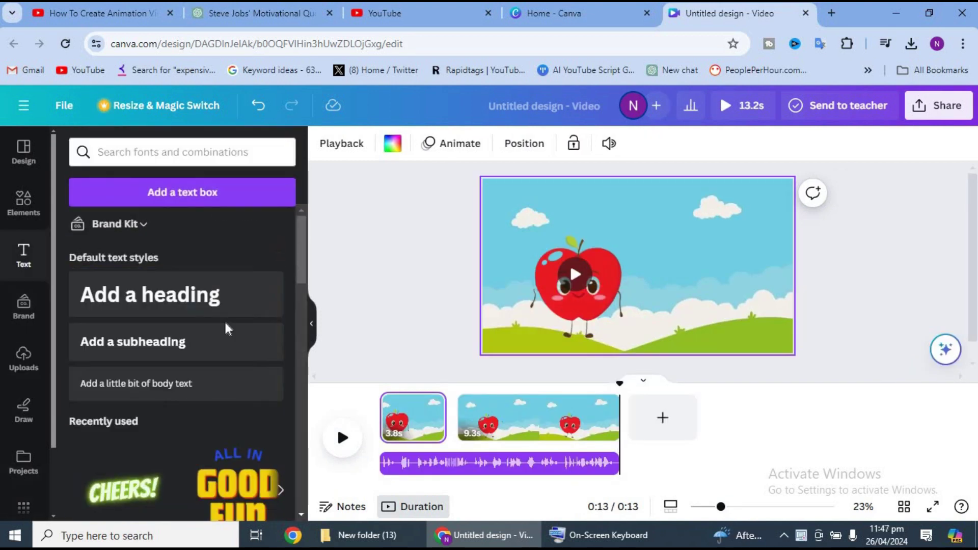
click(201, 305)
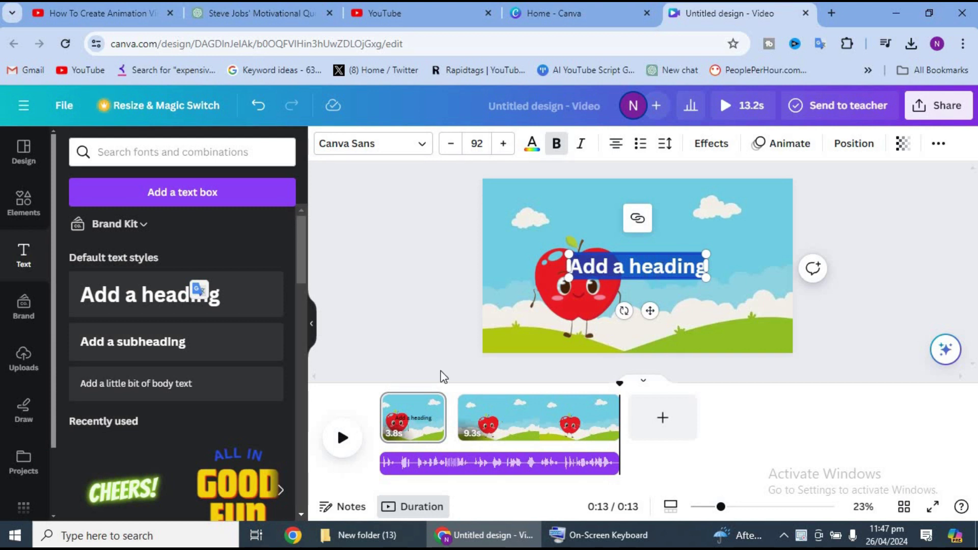
click(267, 18)
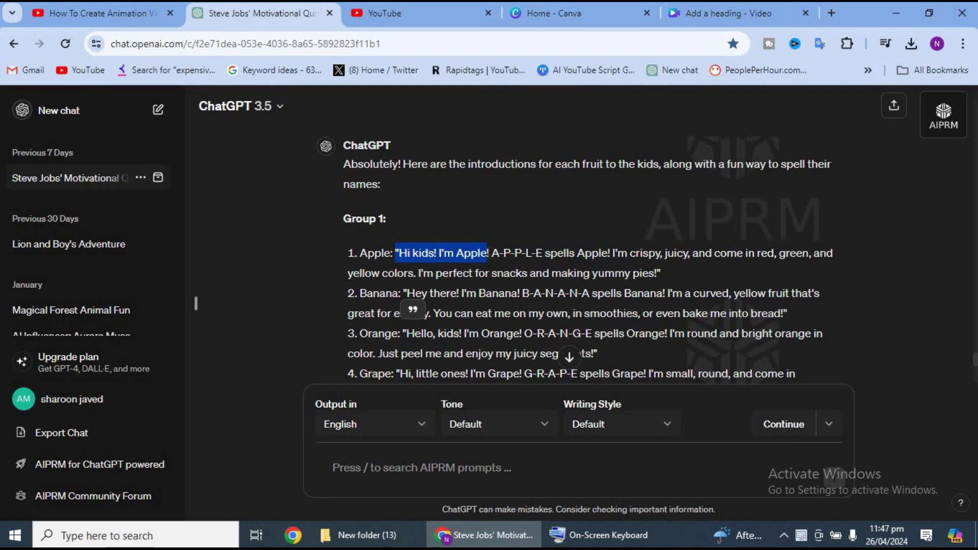
click(736, 14)
text("Hi kids! I'm Apple!)
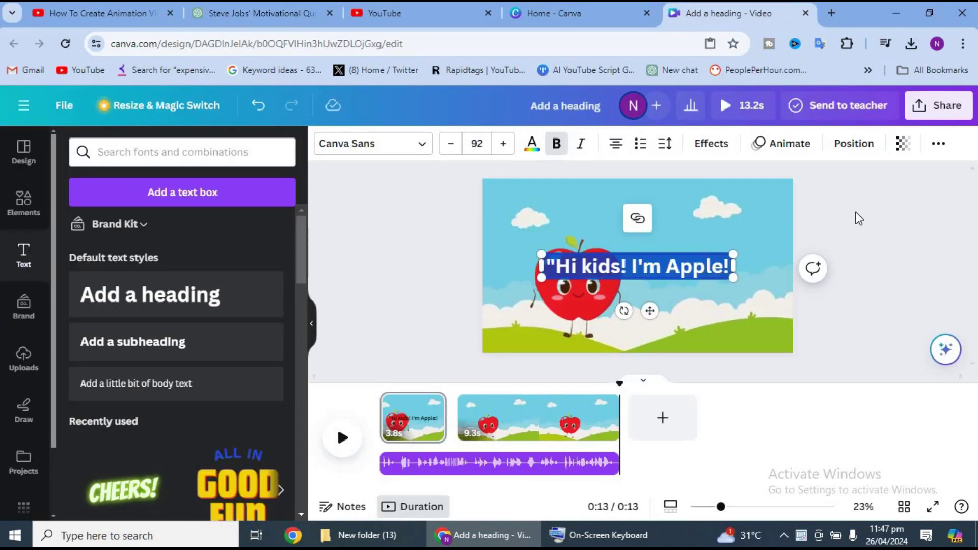
Step: Enlarge the heading and position it above the apple, across the upper part of the sky
click(852, 216)
click(555, 212)
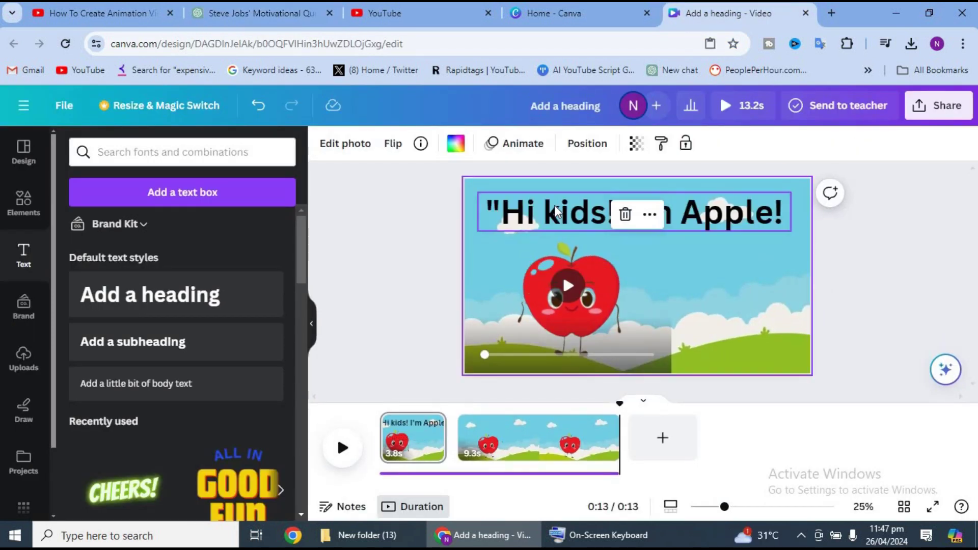
drag(555, 212, 545, 201)
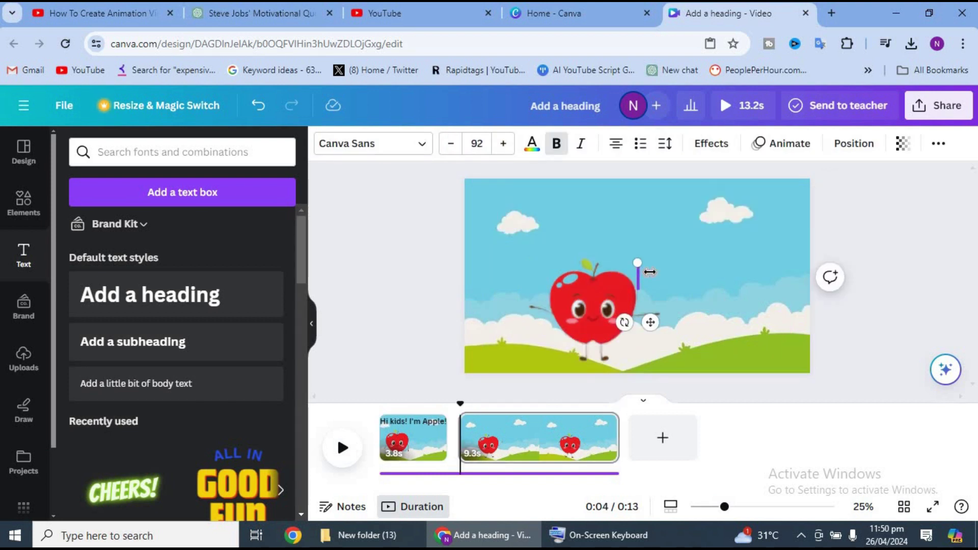
Step: Paste the apple script from "spells Apple!" to "yummy pies!" into the second page's text box and scale it down above the apple
drag(638, 276, 645, 275)
right_click(645, 275)
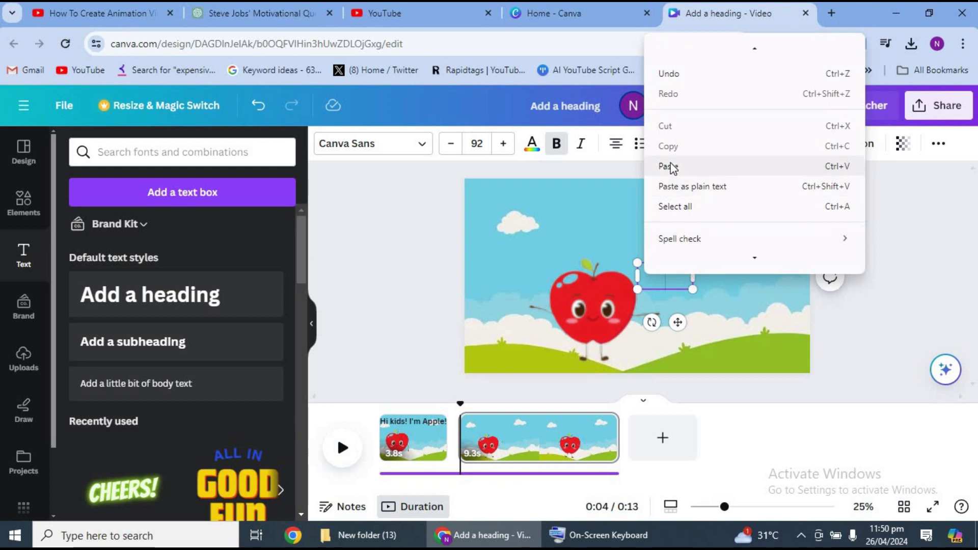
click(672, 167)
drag(808, 245, 732, 243)
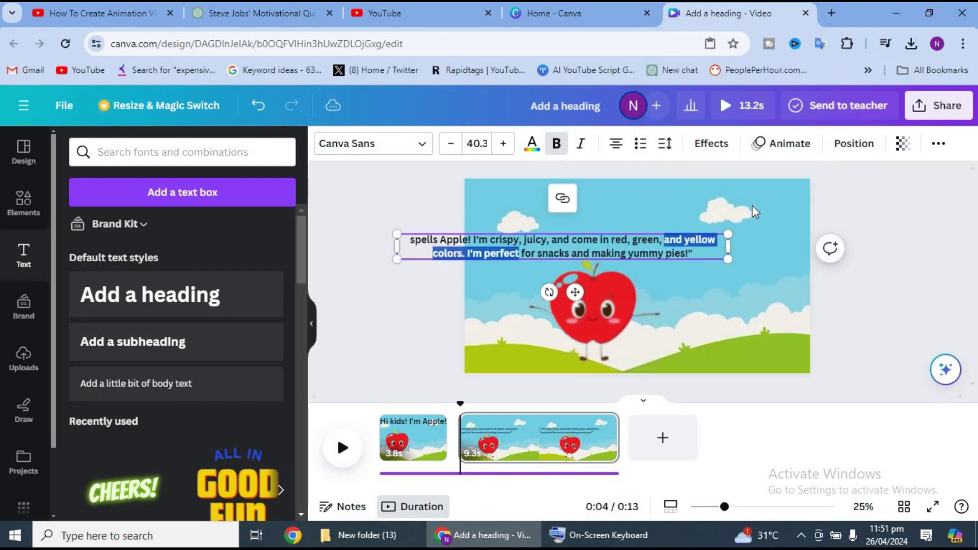
Step: Preview the assembled video and download all pages as a 1080p MP4
click(342, 448)
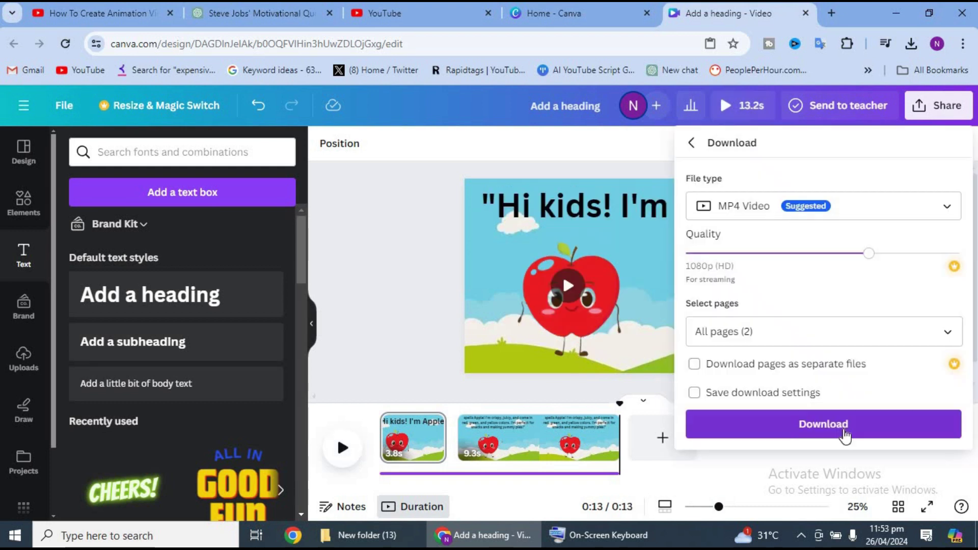
click(844, 431)
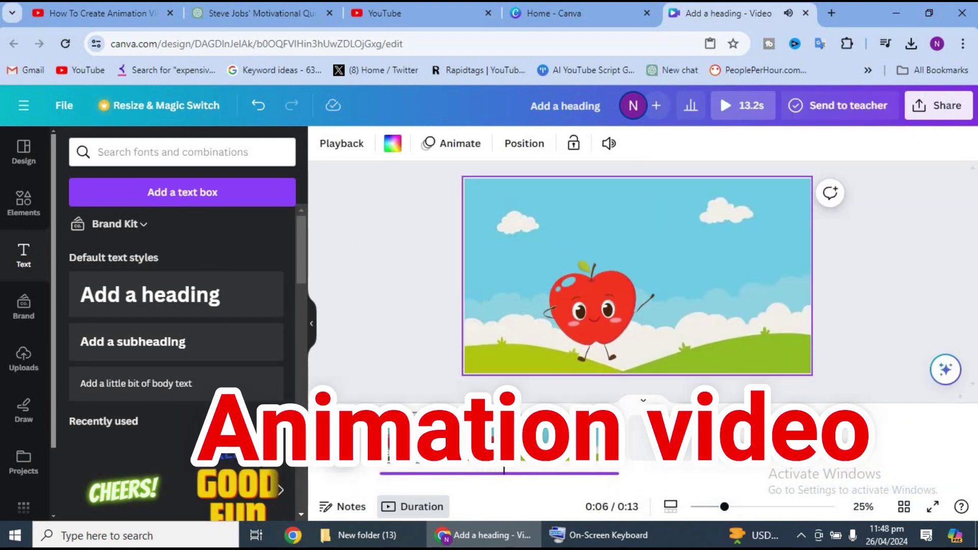
click(343, 448)
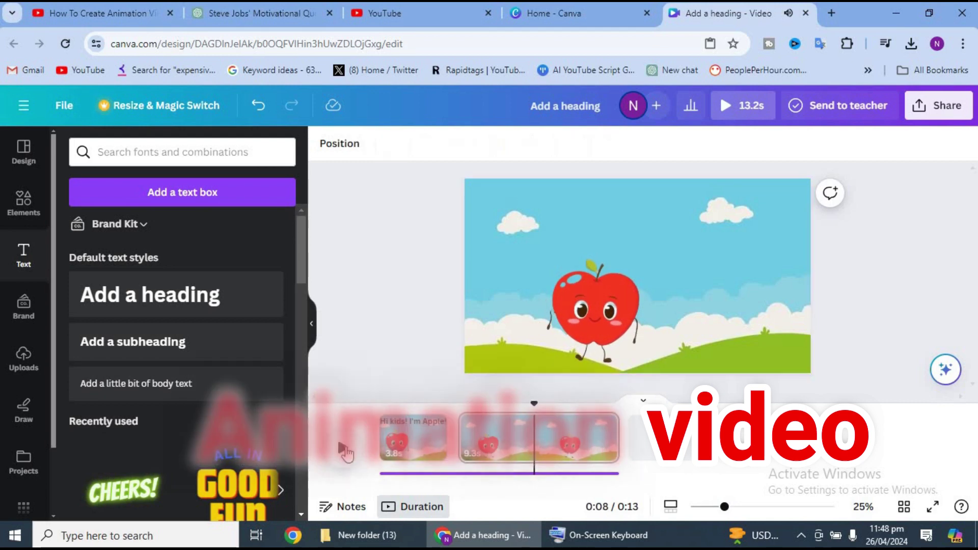